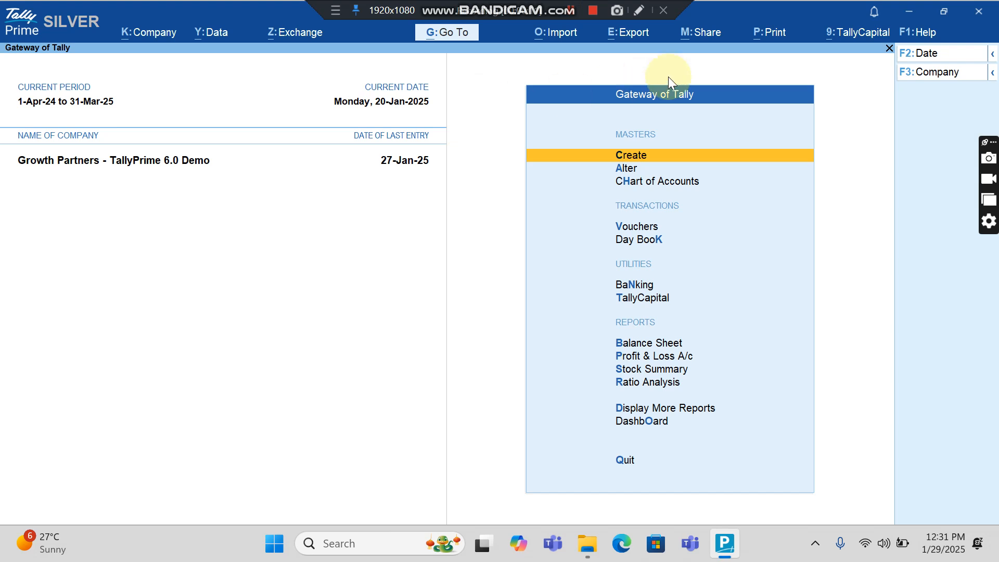
Step: Examine the application's release and licence information on the About screen, then return to the Gateway of Tally
click(926, 34)
key(Down)
key(Down)
key(Down)
key(Down)
key(Down)
key(Down)
key(Down)
key(Down)
key(Down)
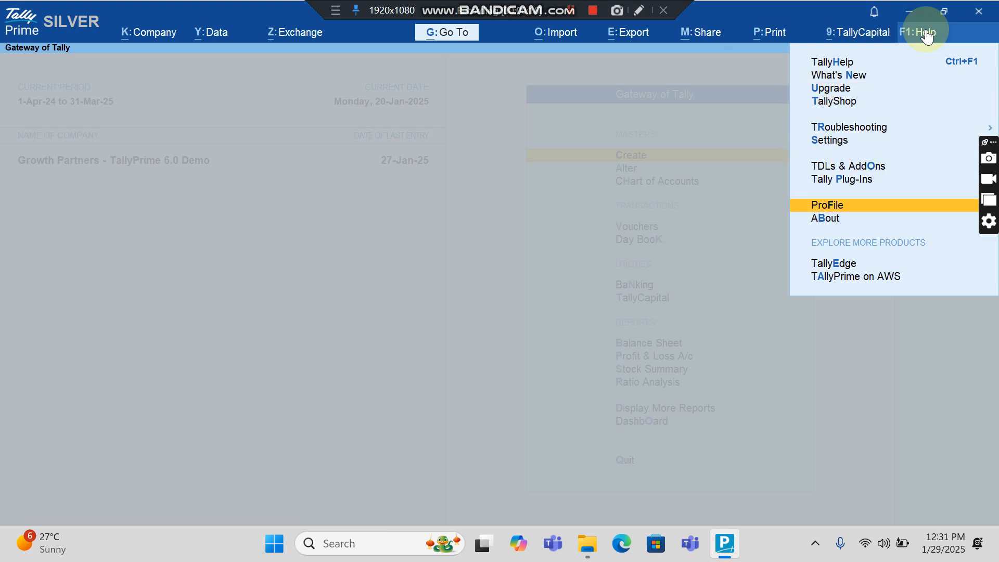
key(Return)
key(Down)
key(Down)
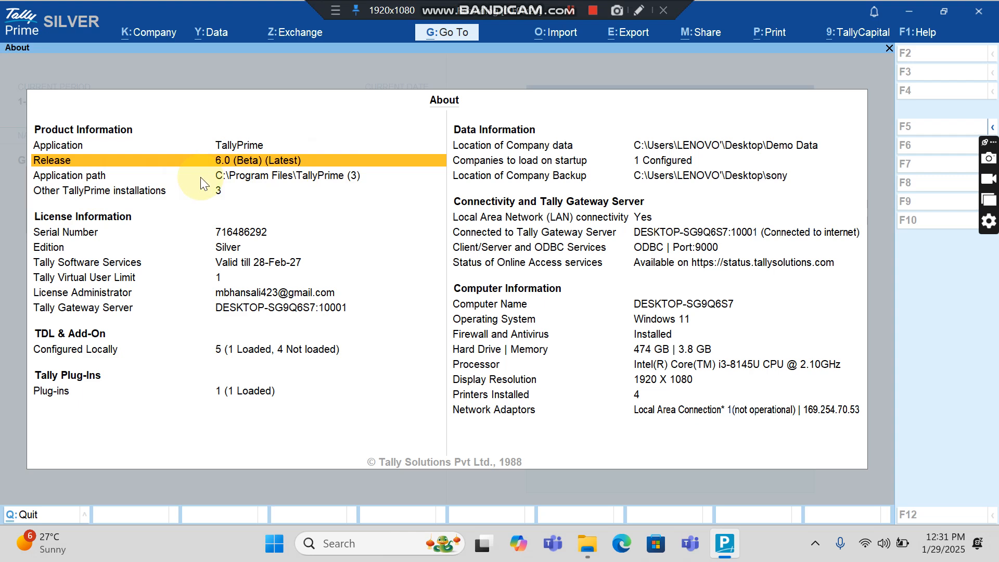
key(Escape)
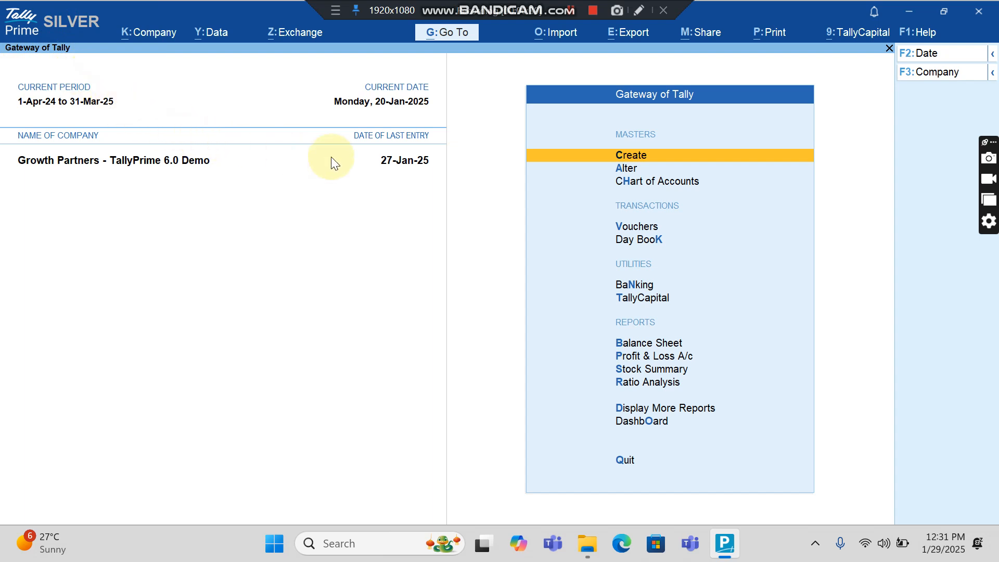
Step: Start a bank statement import and choose State Bank of India as the bank ledger
click(564, 37)
key(Down)
key(Down)
key(Down)
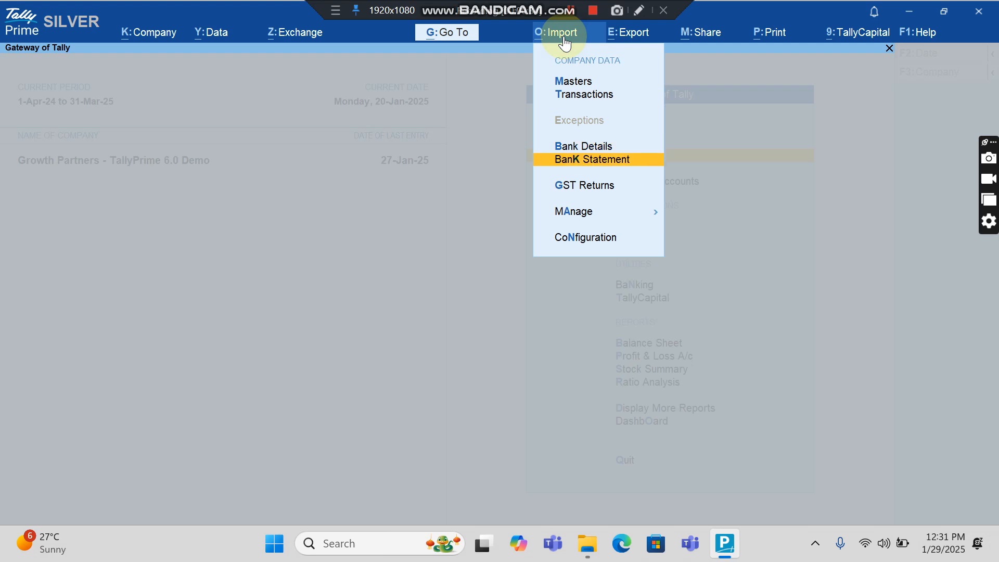
key(Return)
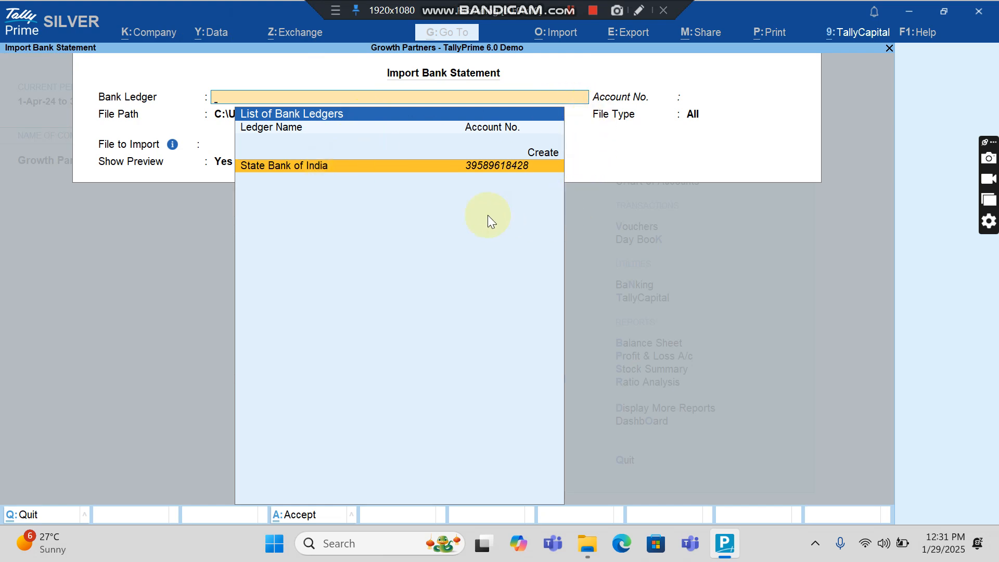
key(Return)
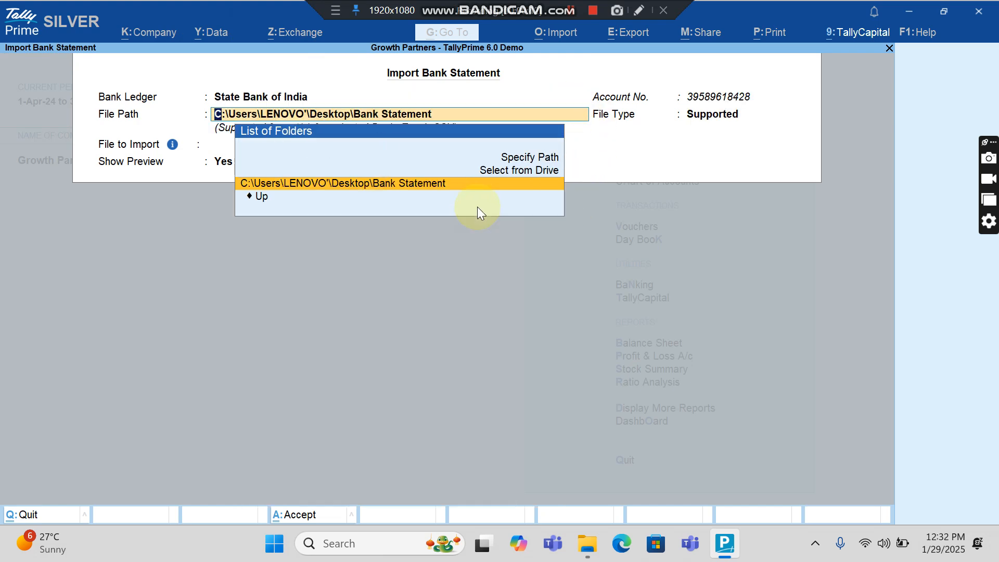
Step: Specify C:\Users\LENOVO'\Desktop\Bank Statement as the import file path, keeping the file type as Supported
key(Up)
key(Up)
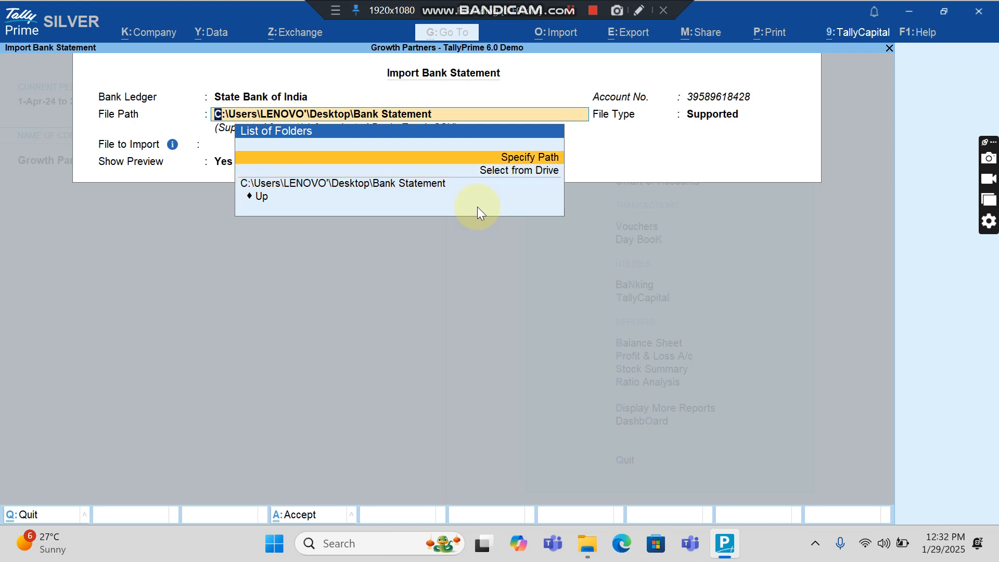
key(Return)
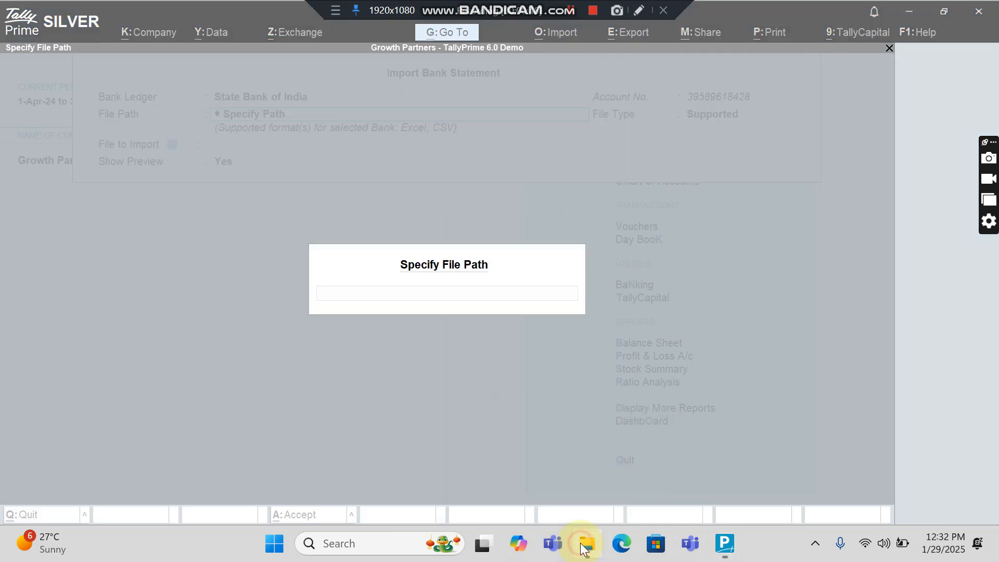
click(585, 544)
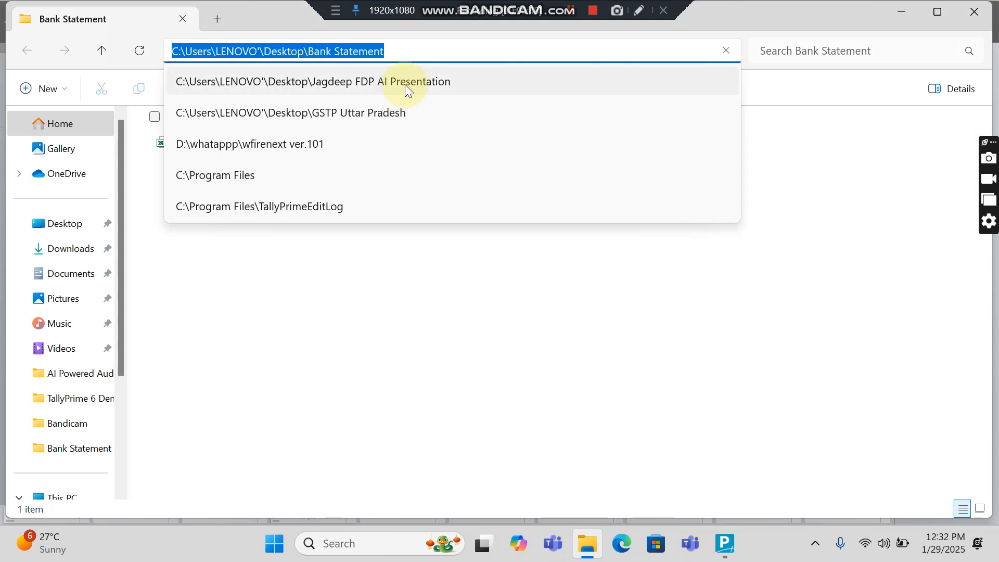
click(723, 549)
text(C:\Users\LENOVO'\Desktop\Bank Statement)
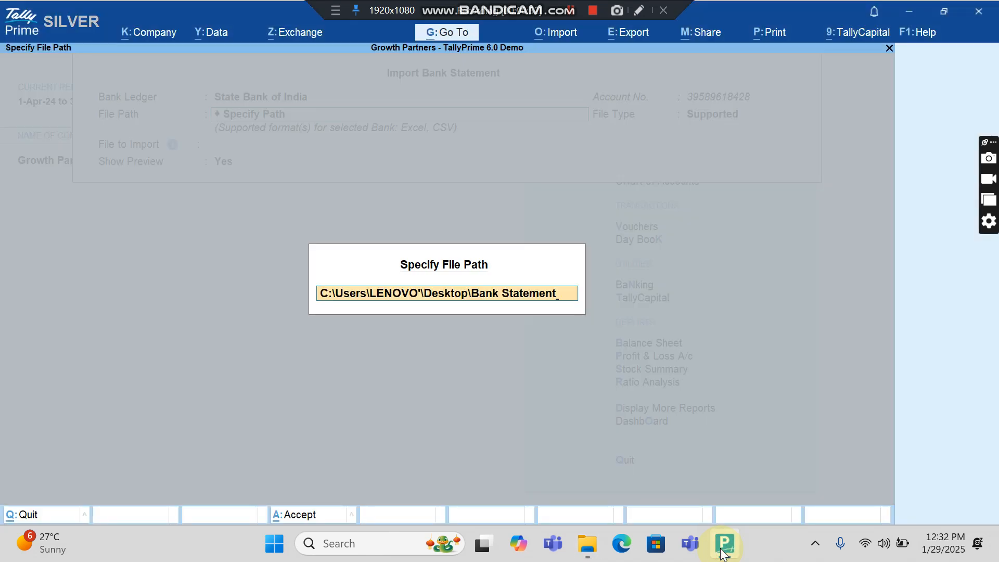
key(Return)
key(Return)
key(Return)
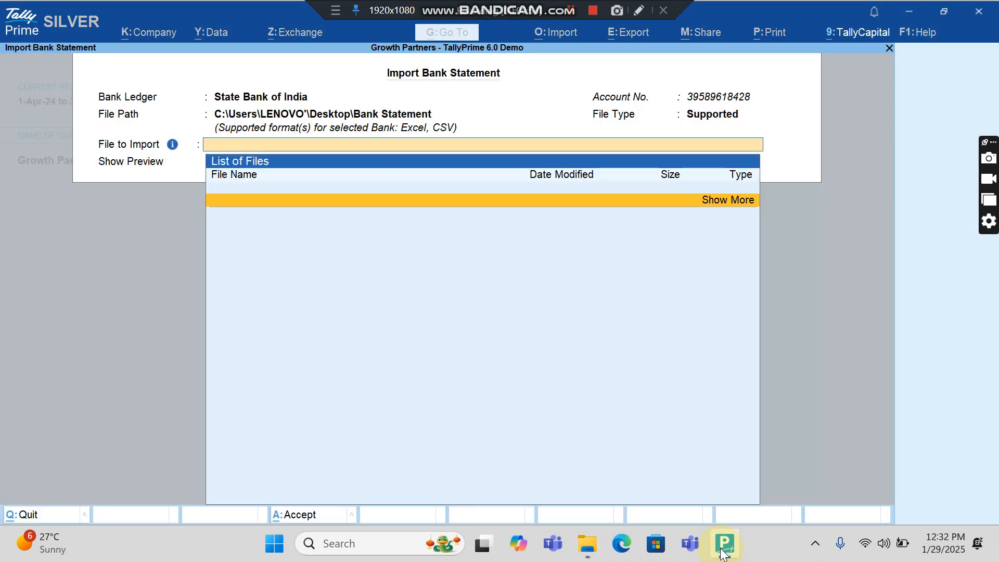
Step: Import State Bank of India-imp.xls with the preview shown, agreeing to import the file again
key(Return)
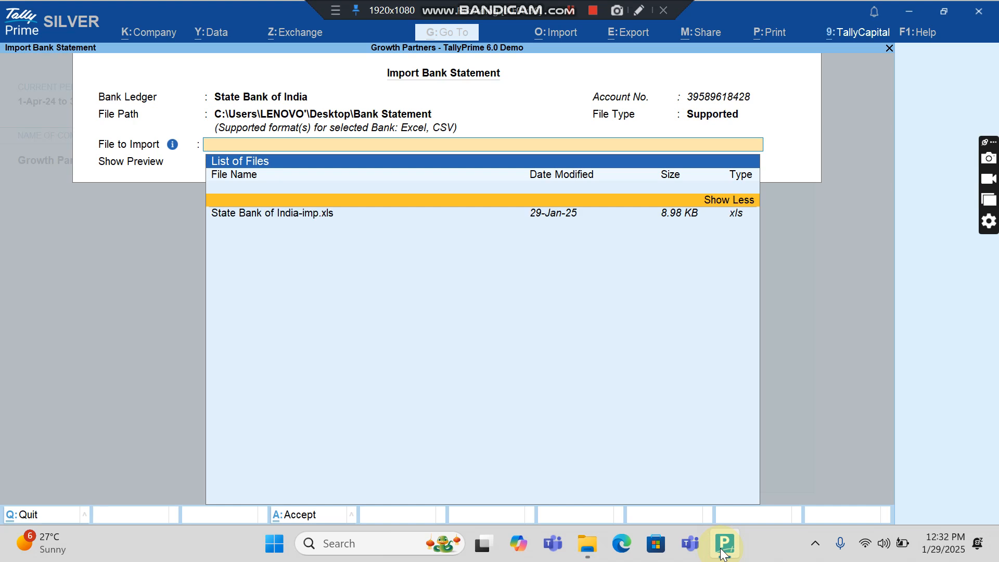
key(Down)
key(Return)
key(Return)
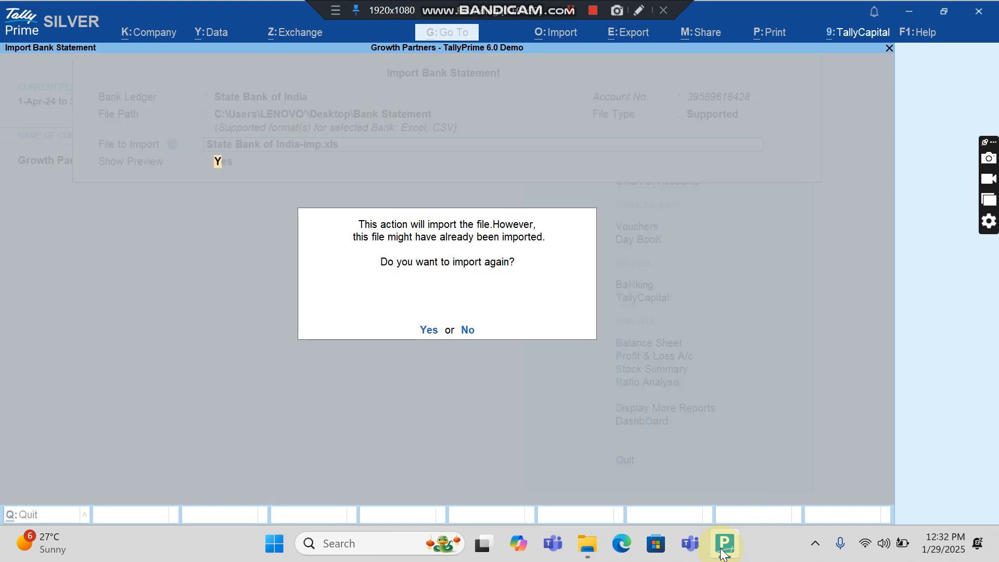
key(Return)
key(Return)
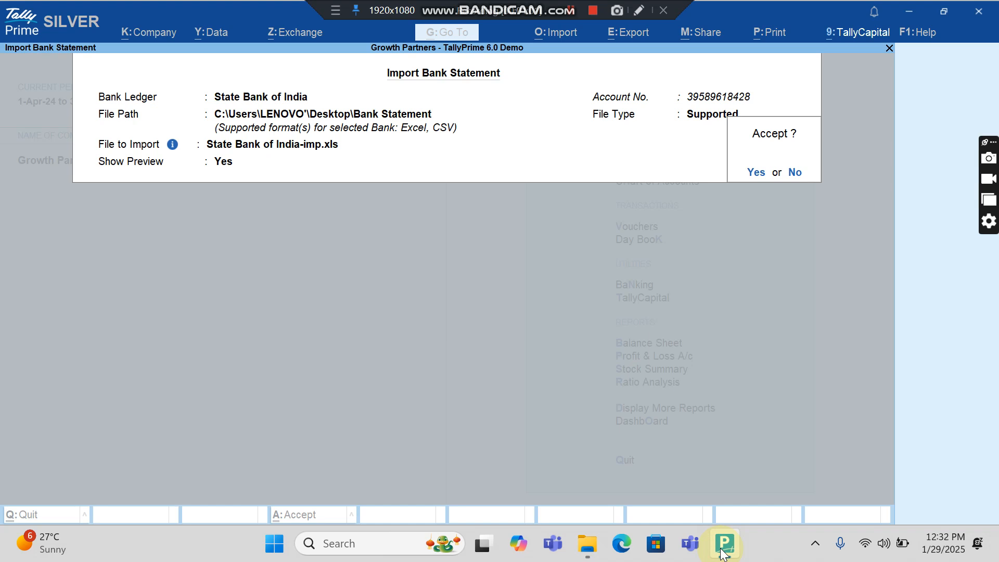
key(Return)
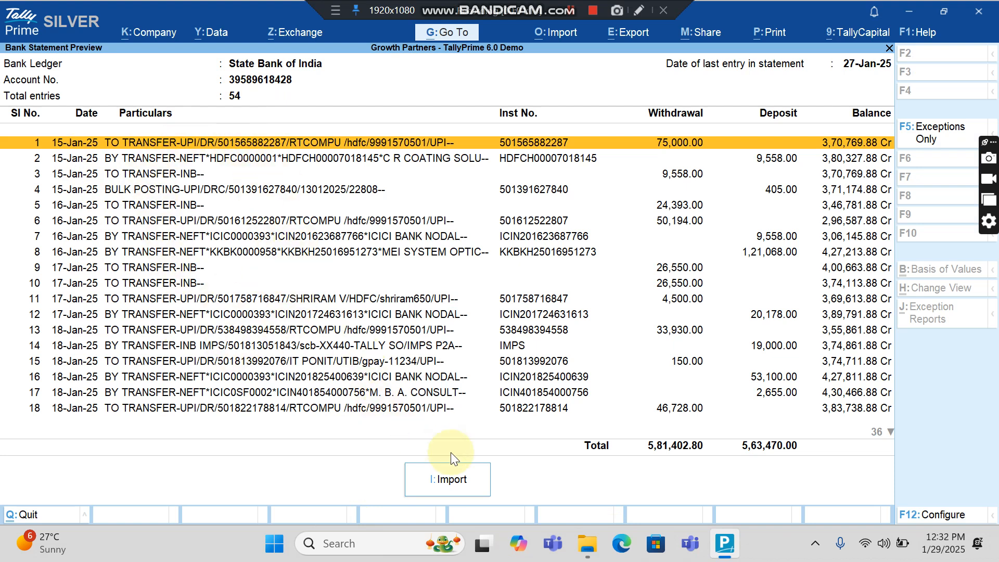
click(454, 474)
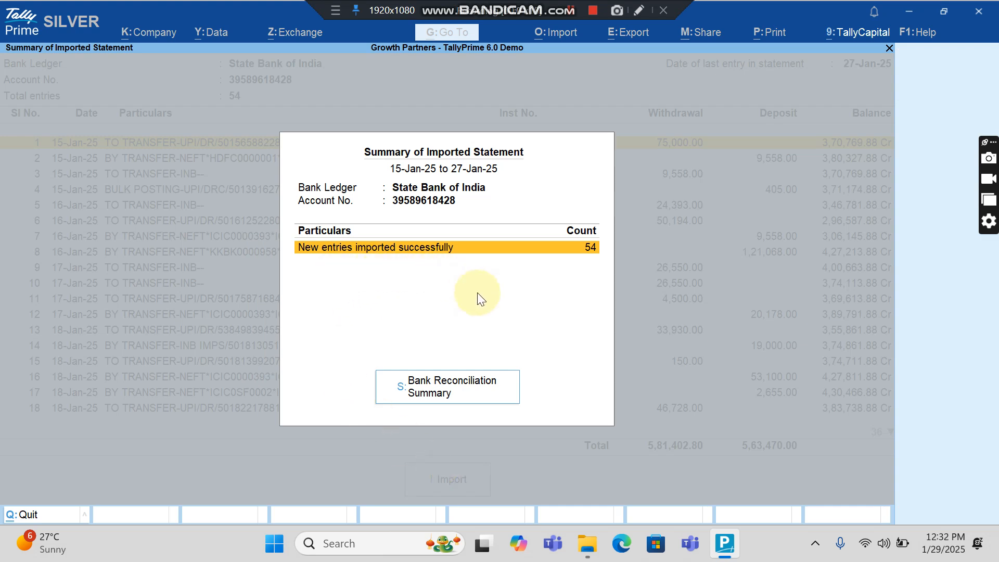
Step: Open the Bank Reconciliation Summary and drill into the withdrawals available only in the bank
click(459, 384)
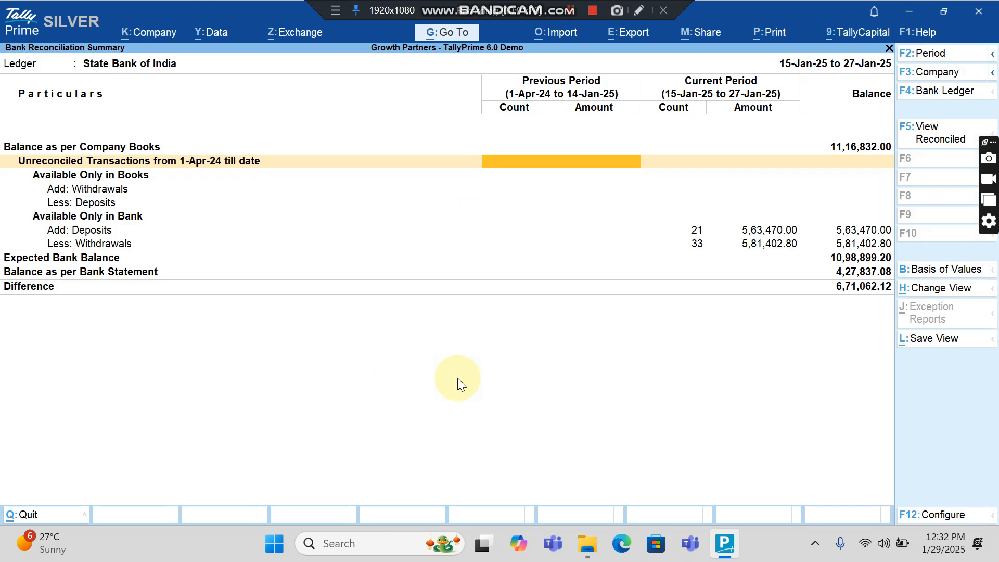
key(Down)
key(Down)
key(Down)
key(Down)
key(Down)
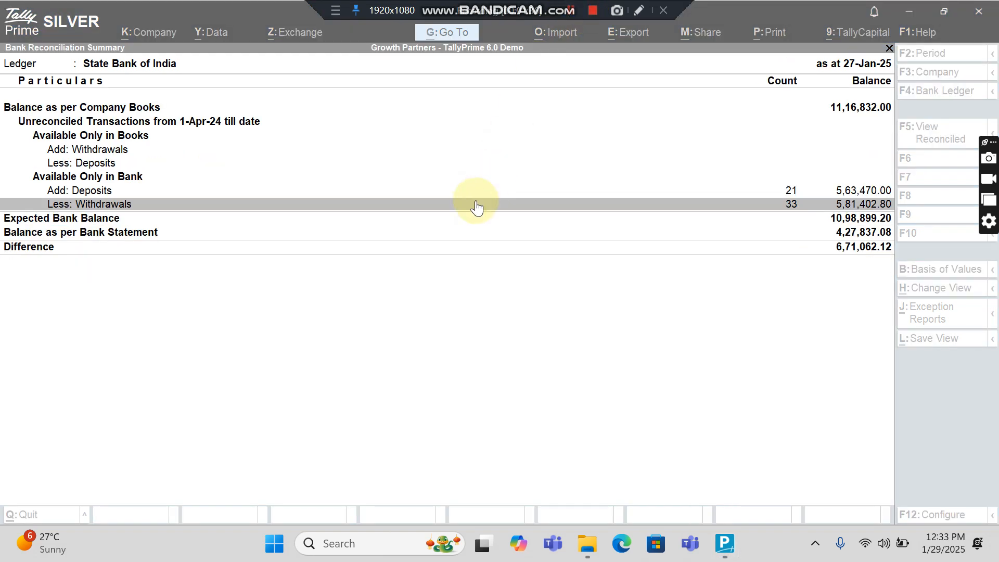
click(475, 205)
click(475, 206)
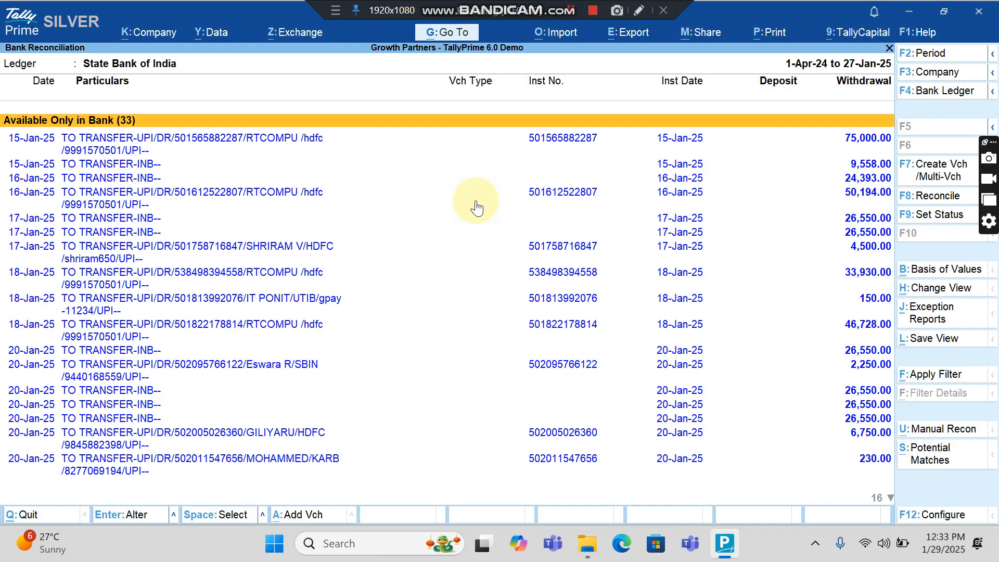
Step: Create a payment voucher from the 15-Jan-25 withdrawal of 75,000.00, booking it on account to Customer 1
key(Down)
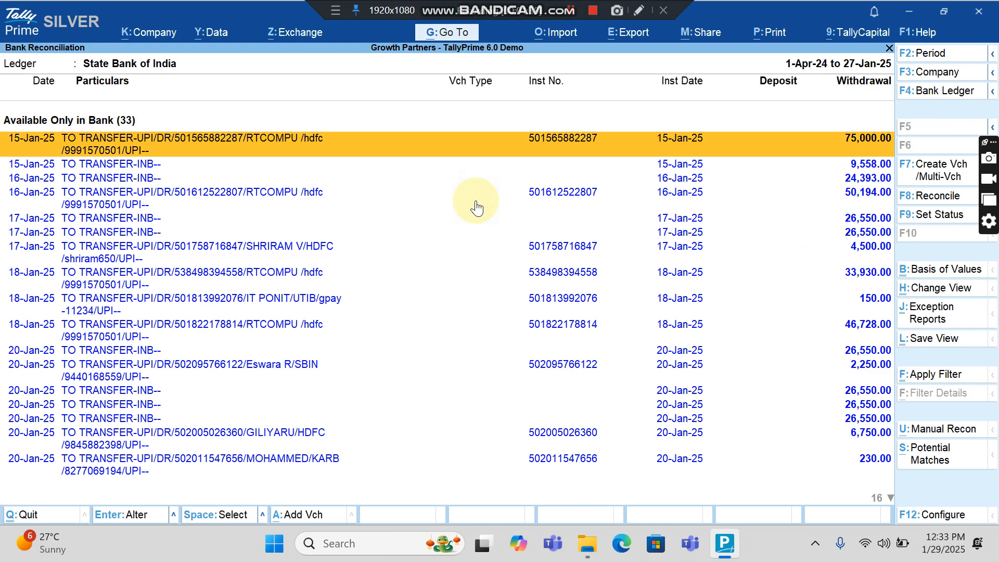
click(914, 183)
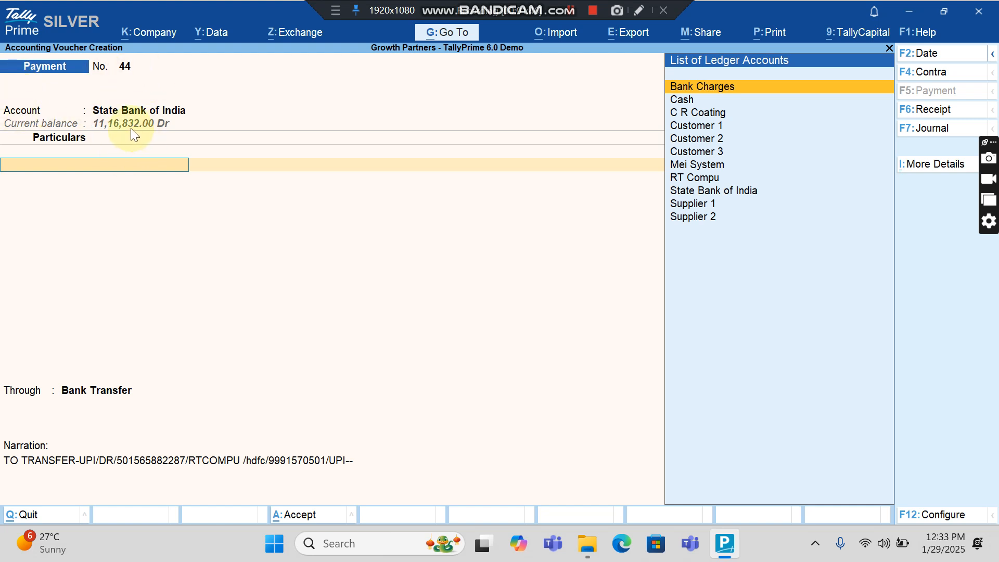
key(Down)
key(Down)
key(Down)
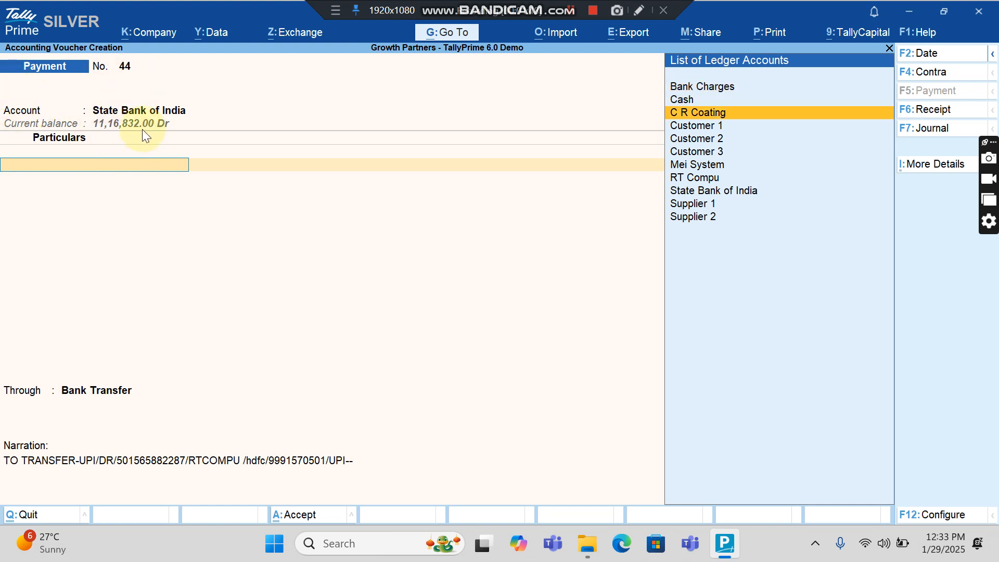
key(Return)
key(Return)
key(Return)
key(Return)
key(Return)
key(Return)
key(Return)
key(Return)
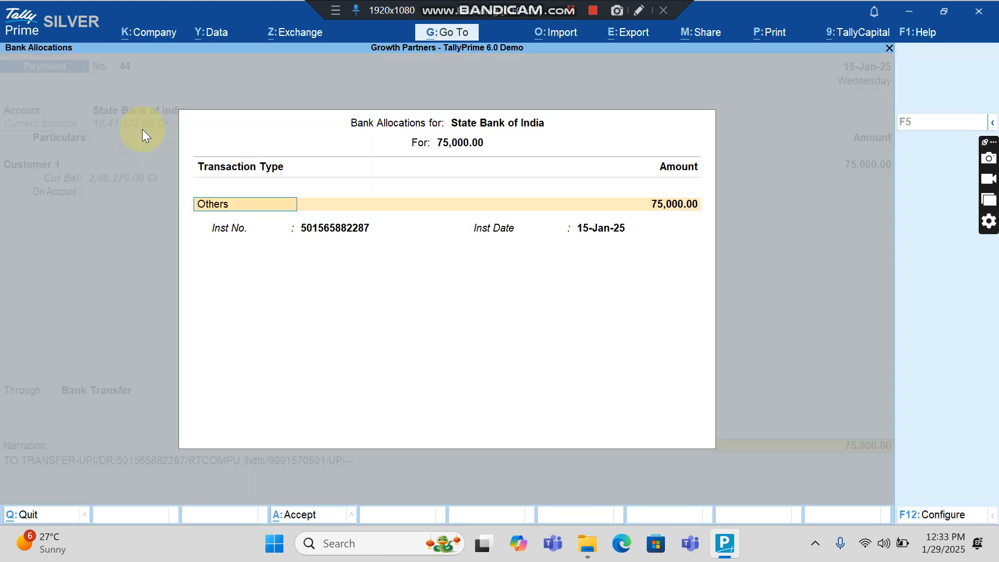
Step: Accept the bank allocation with transaction type Others and save the payment voucher
key(Return)
key(Return)
key(Return)
key(Return)
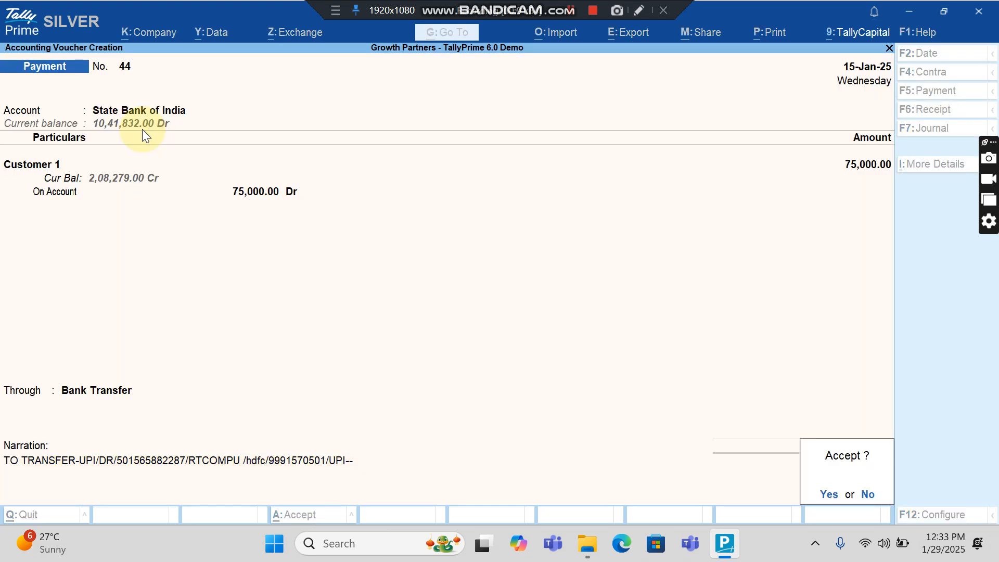
key(Return)
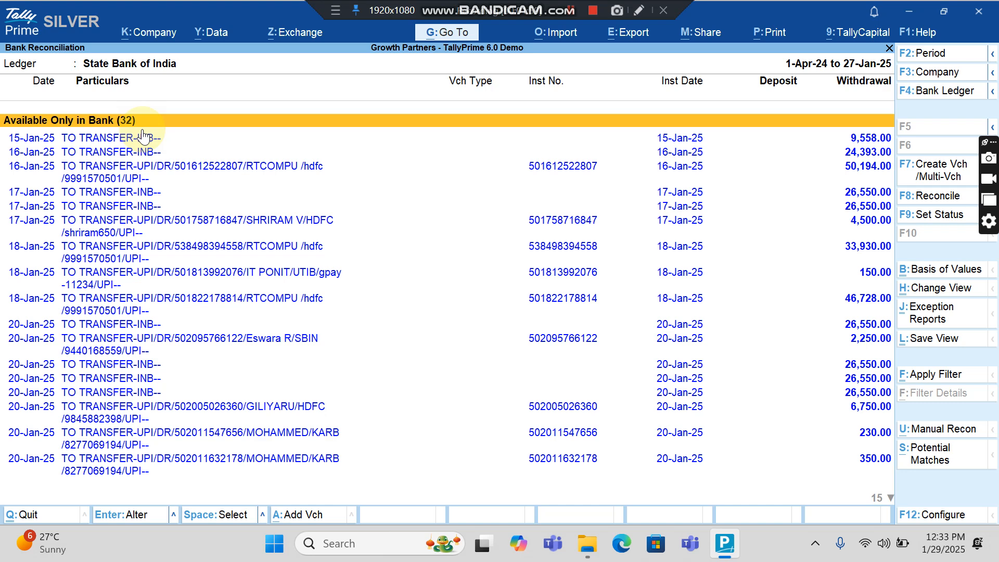
Step: Select the first five bank-only withdrawals, from 15-Jan-25 to 17-Jan-25, and start creating multiple vouchers from them
key(Down)
key(shift+Down)
key(shift+Down)
key(shift+Down)
key(shift+Down)
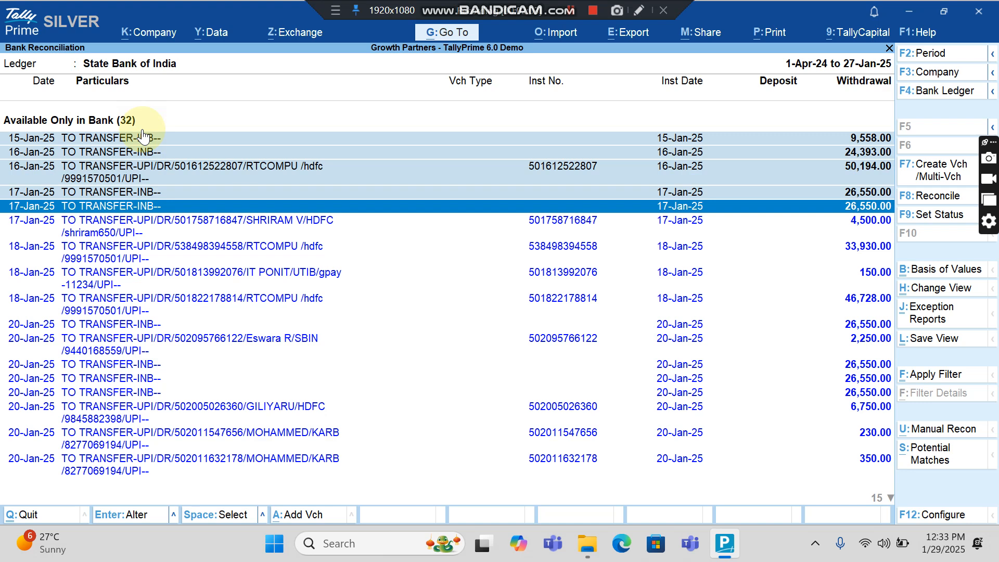
click(911, 183)
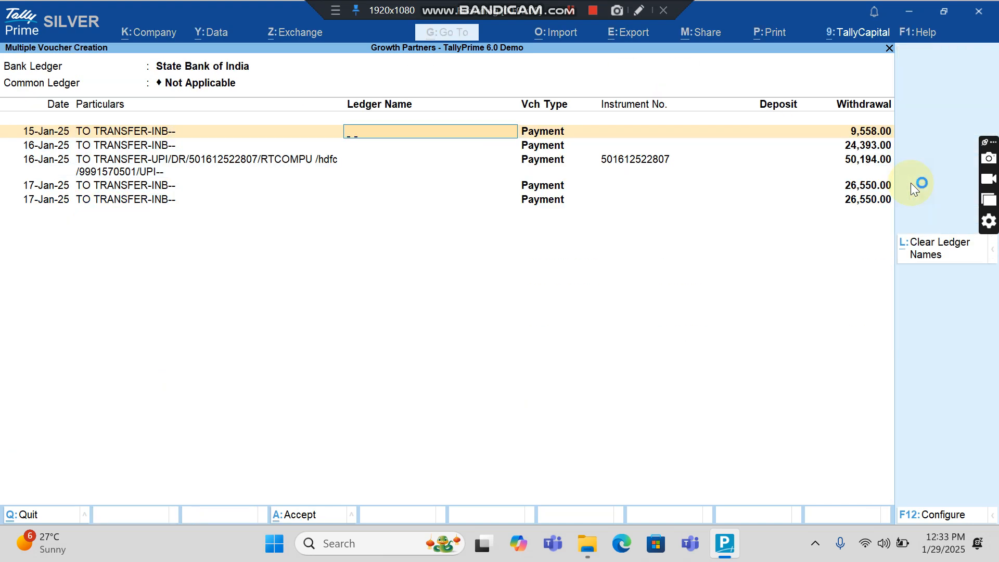
Step: Assign the ledgers Customer 1, Customer 2 and Customer 3 to the first three withdrawals in order
text(Cu)
key(Return)
text(Cu)
key(Down)
key(Return)
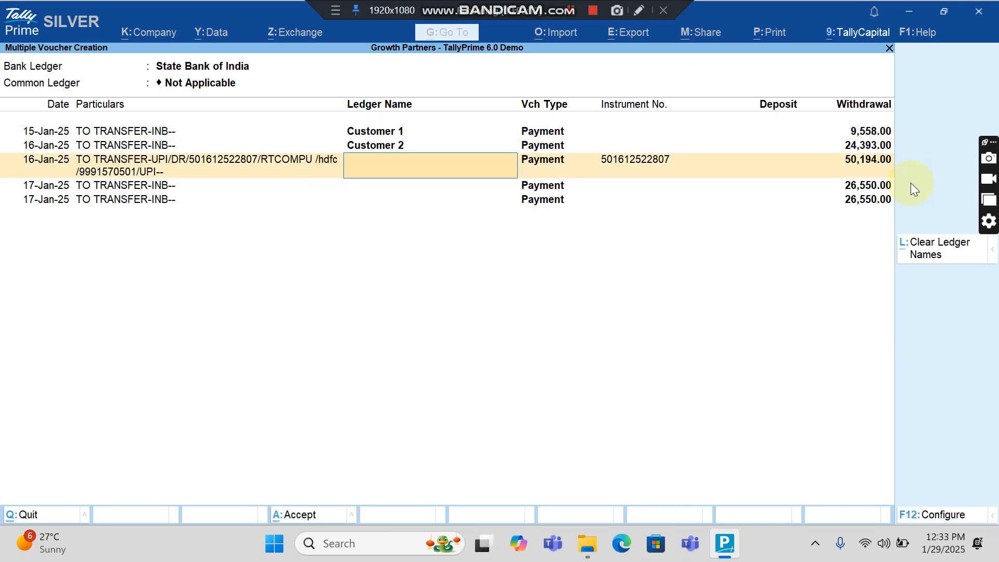
text(Cu)
key(Down)
key(Down)
key(Down)
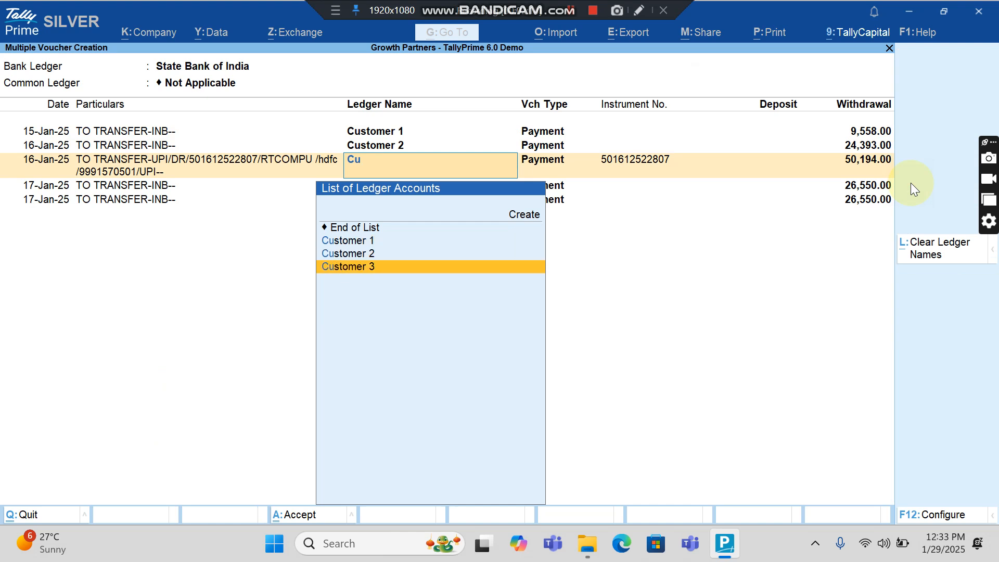
key(Return)
Step: Assign the ledger Customer 1 to both 17-Jan-25 withdrawals of 26,550.00
text(Cu)
key(Down)
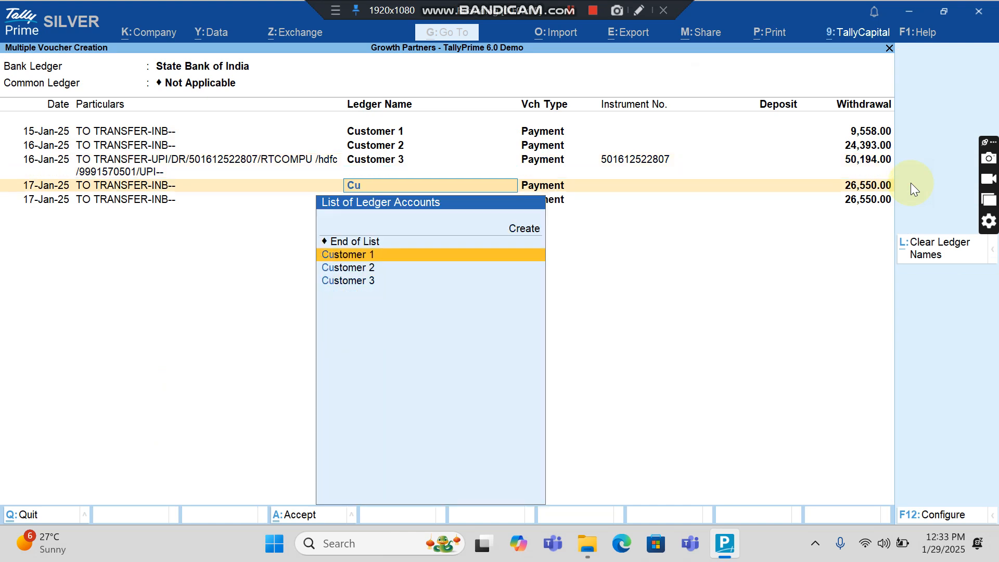
key(Return)
key(Return)
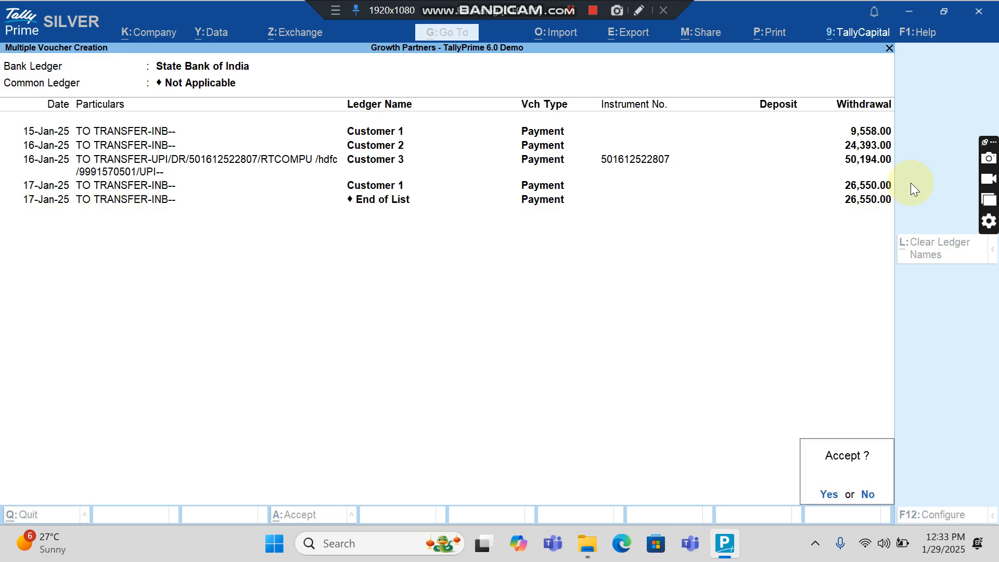
key(Escape)
text(Cu)
key(Down)
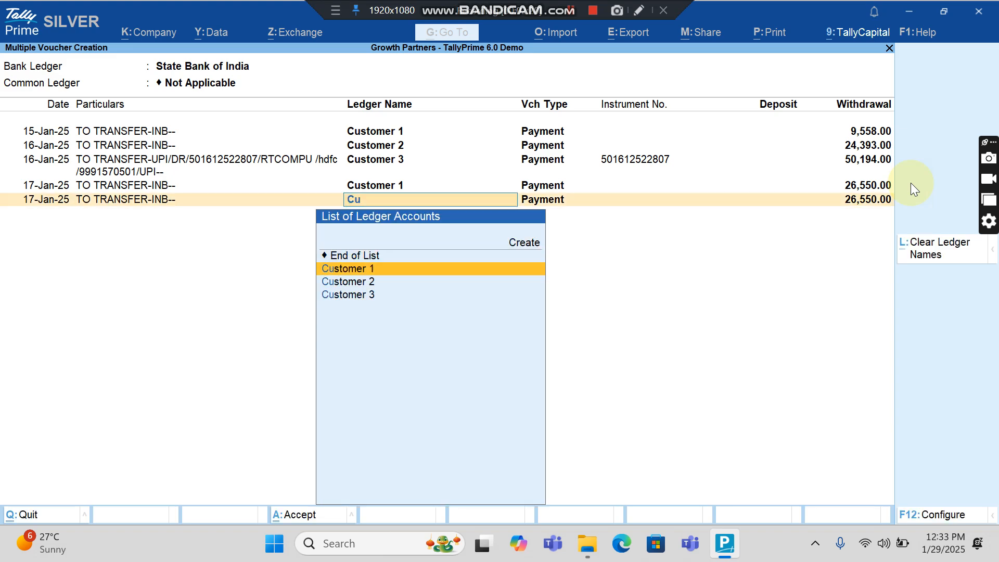
key(Return)
Step: Accept the multiple voucher creation, then mark the resulting optional vouchers as regular and reconcile them
key(Return)
key(Return)
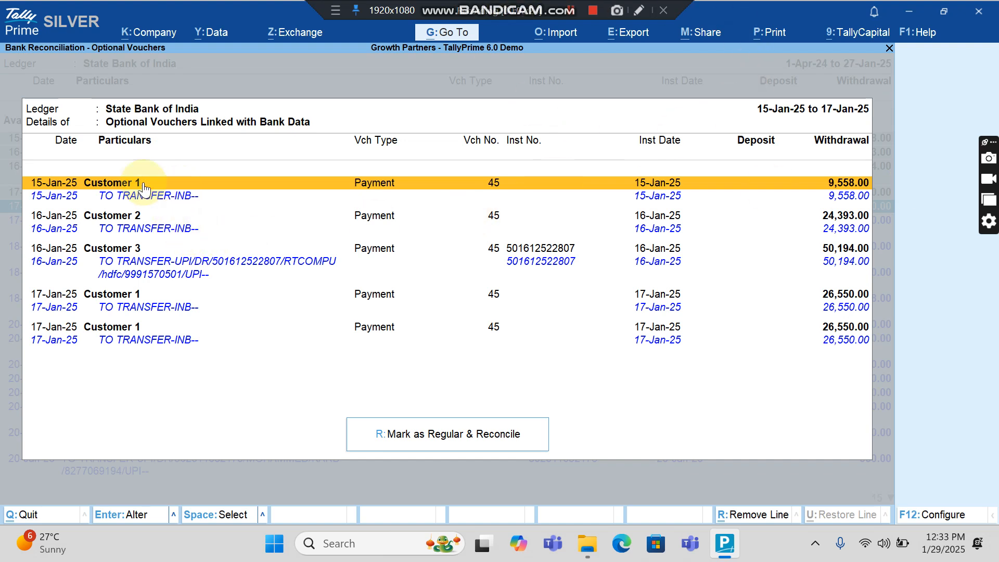
click(448, 439)
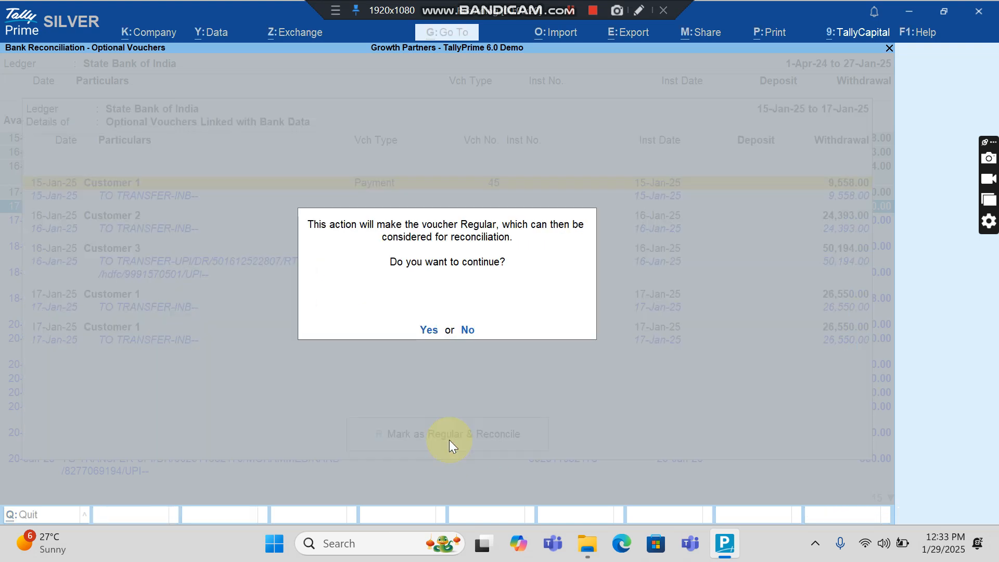
click(427, 332)
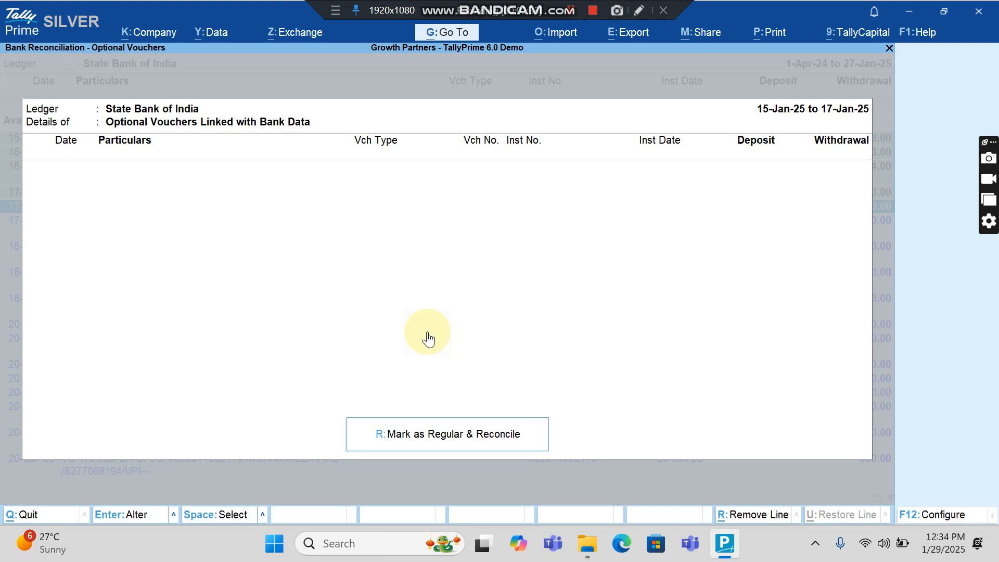
Step: Close the optional vouchers list, select the first six bank-only withdrawals from 17-Jan-25 to 20-Jan-25, and start creating multiple vouchers from them
key(Escape)
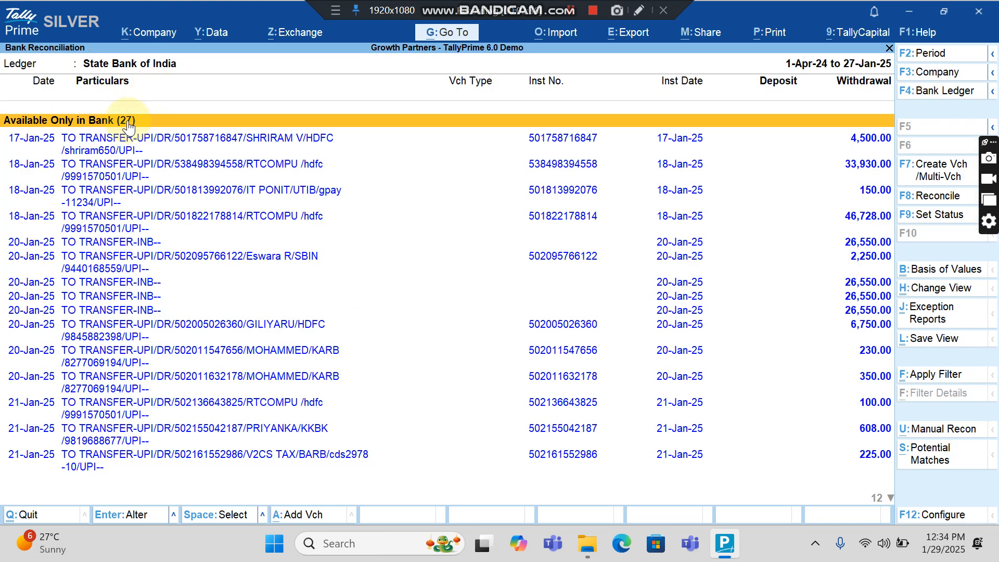
click(147, 151)
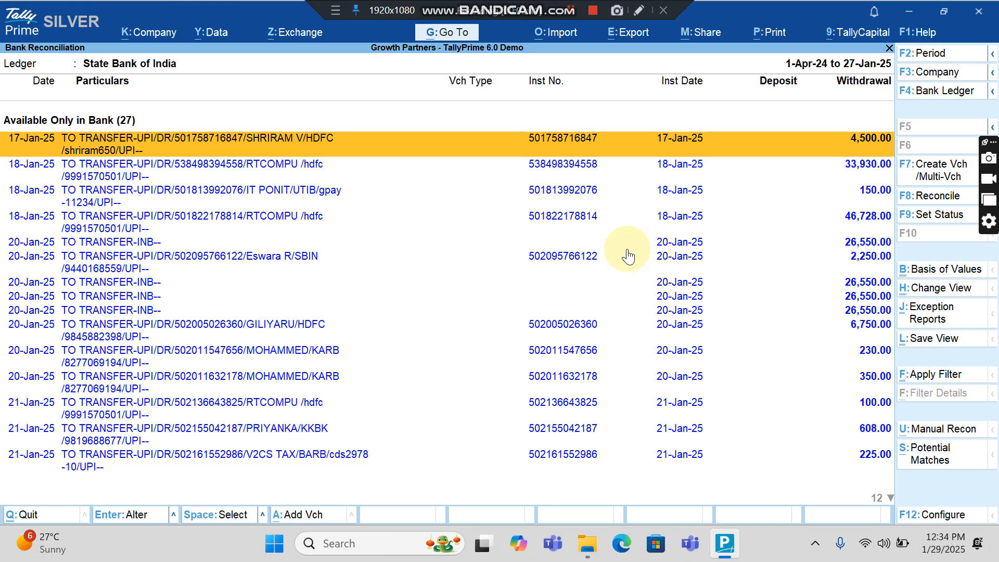
key(space)
key(space)
key(space)
key(space)
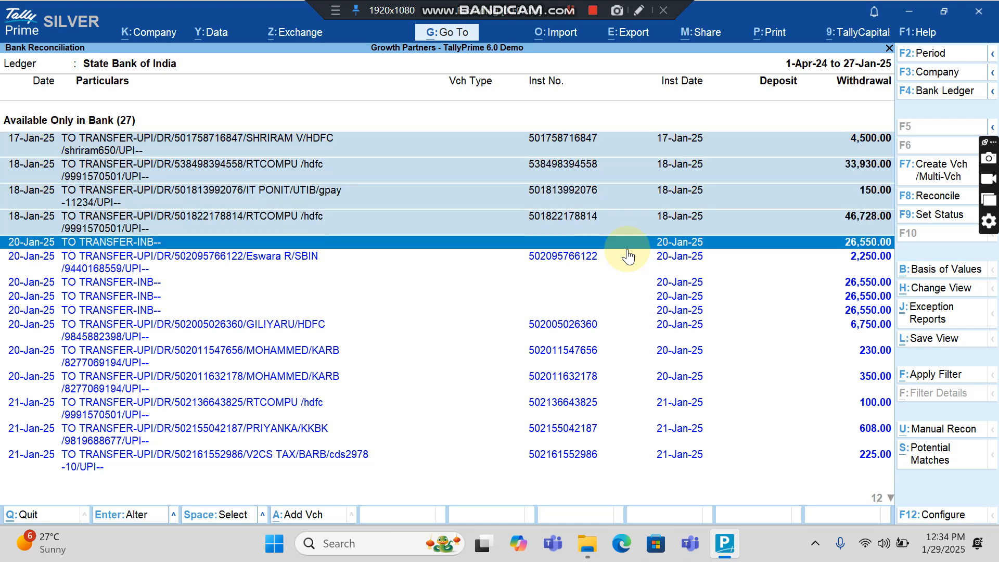
key(space)
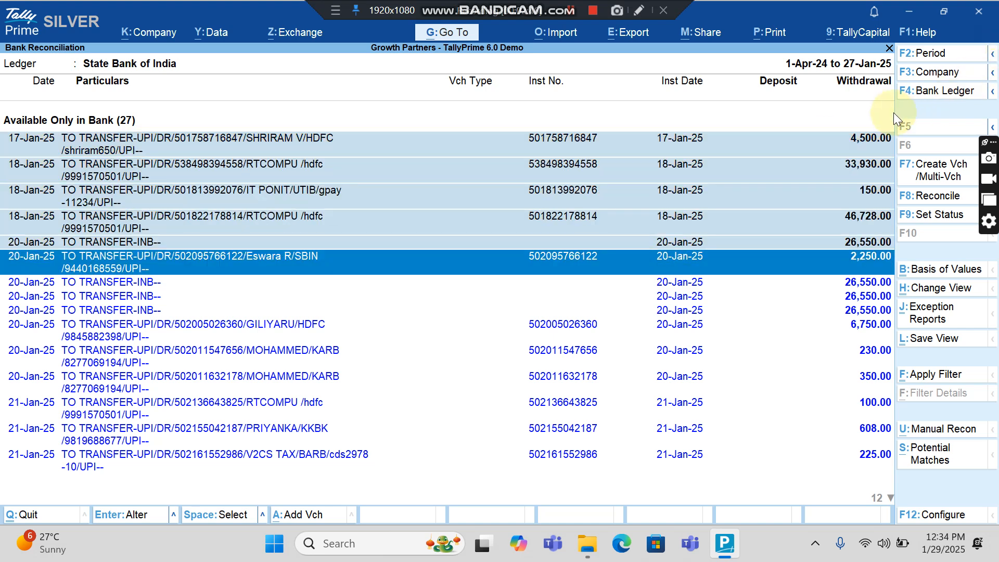
click(909, 172)
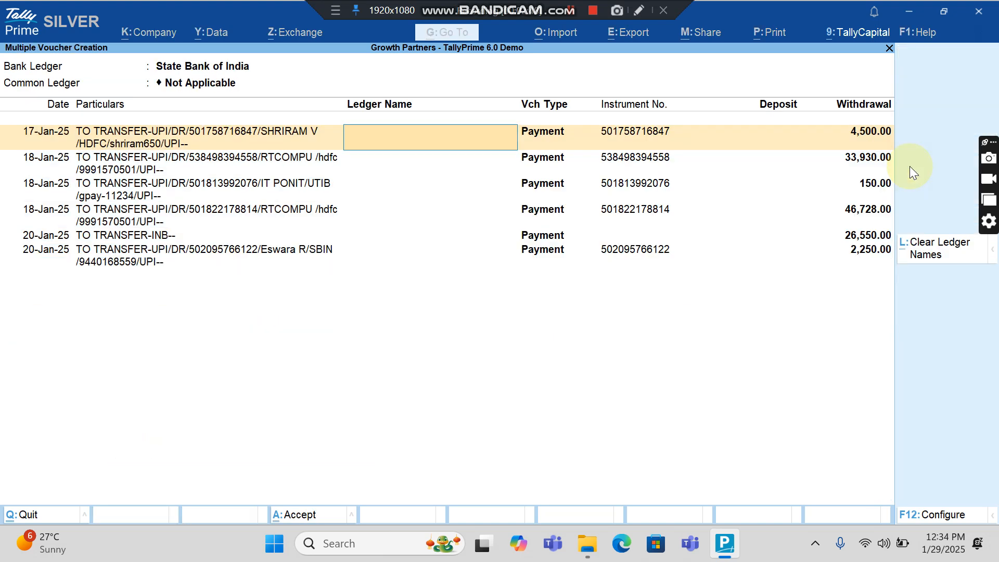
Step: Set the common ledger to Customer 2 for all six withdrawals
click(186, 90)
text(Cu)
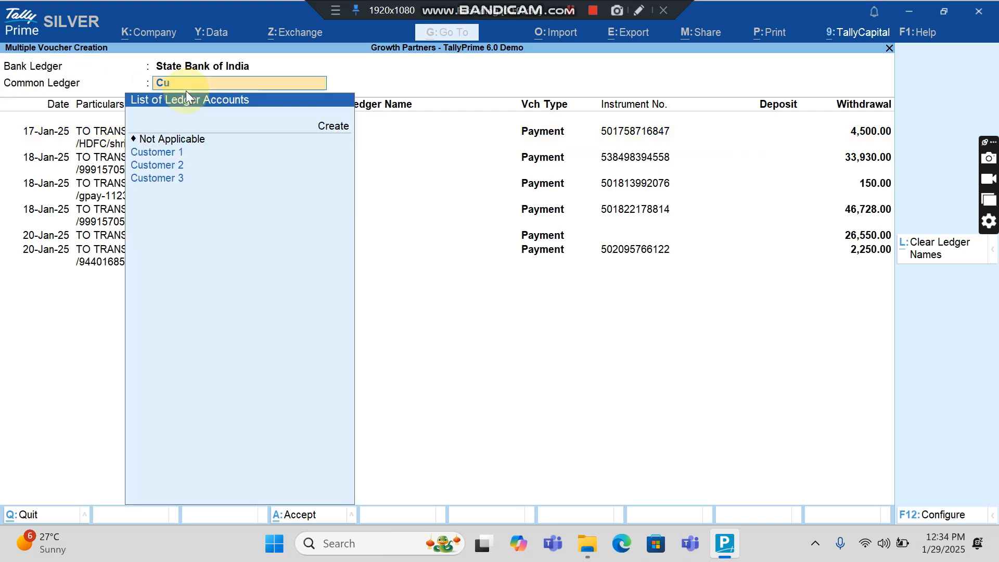
key(Down)
key(Down)
key(Return)
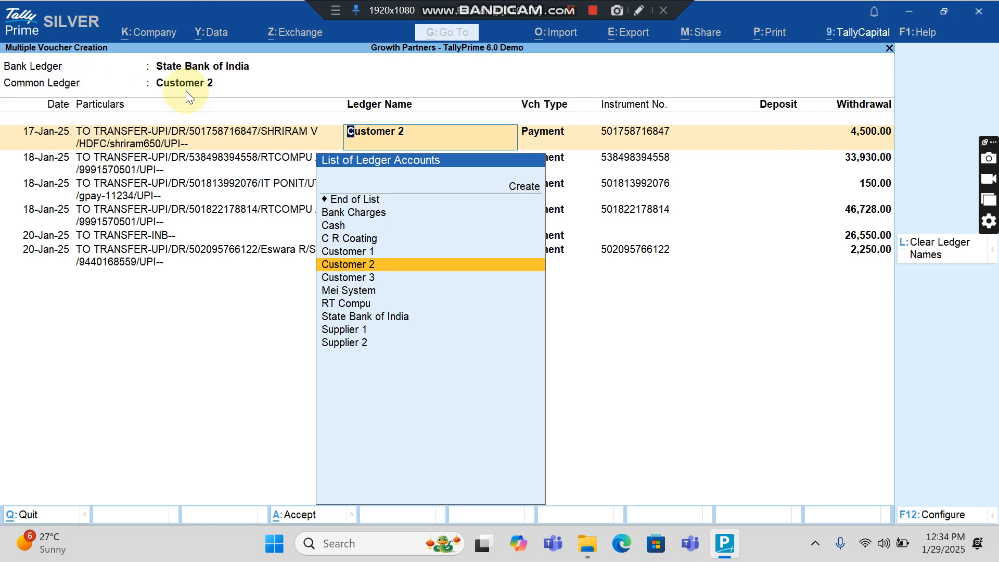
key(Return)
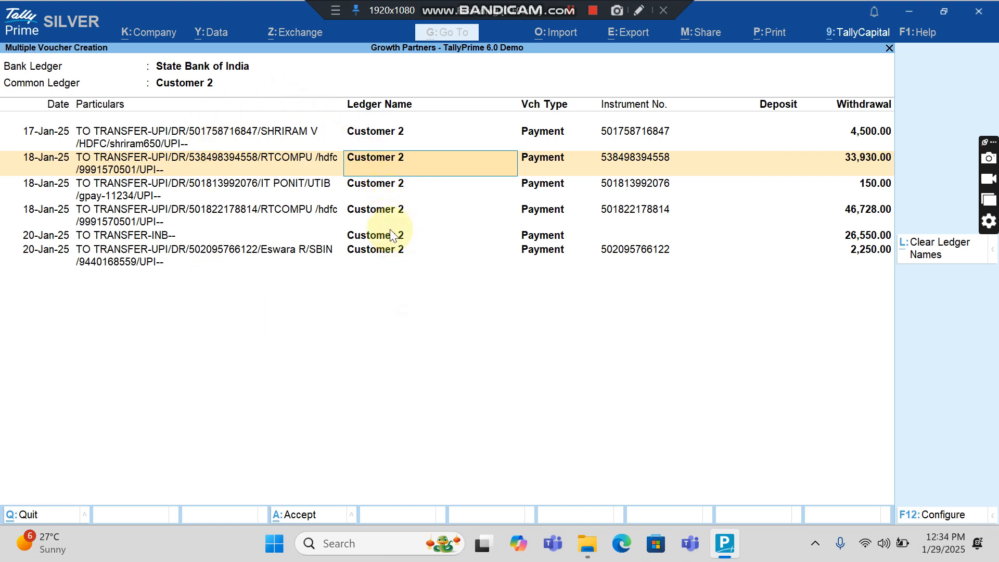
Step: Accept the six Customer 2 payment vouchers, then mark them as regular and reconcile them
key(Down)
key(Down)
key(Down)
key(Down)
key(Return)
key(Return)
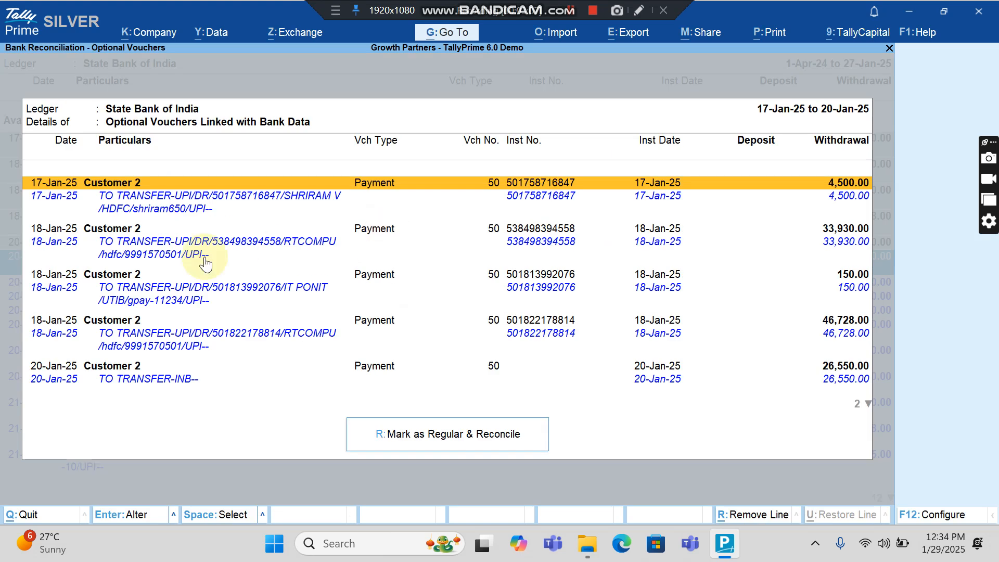
click(435, 440)
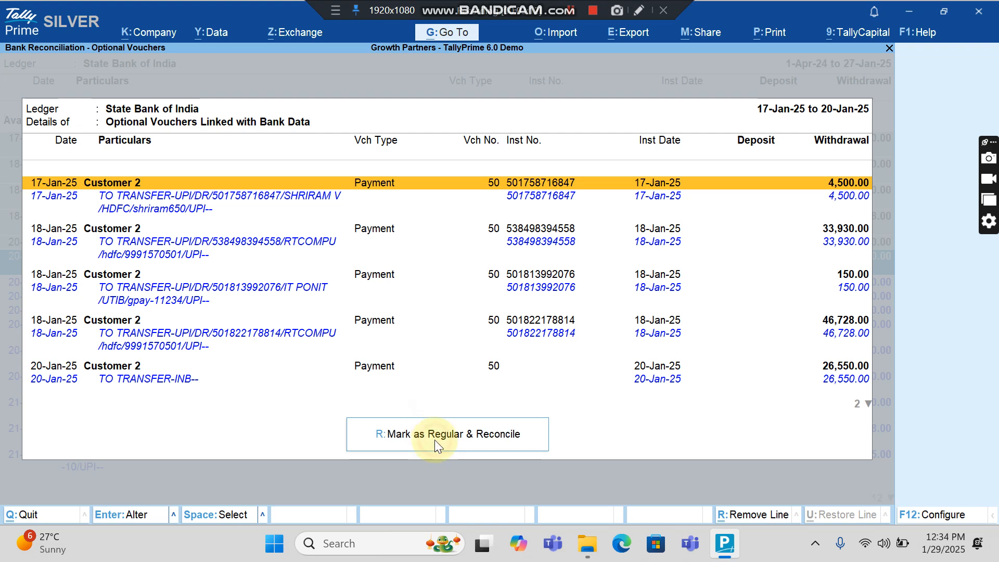
click(427, 332)
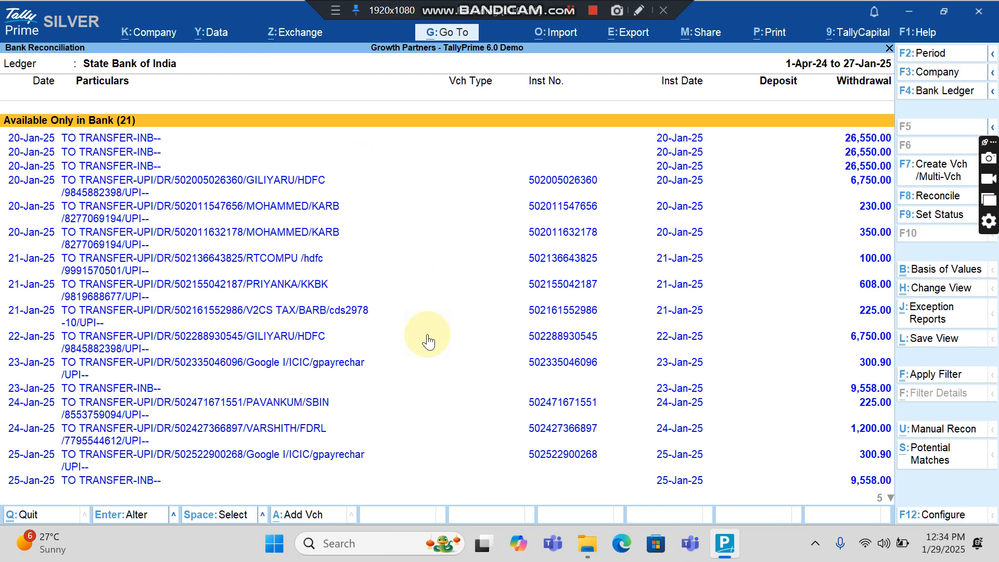
Step: Filter the bank-only transactions on external data containing 97, then clear the filter
click(932, 375)
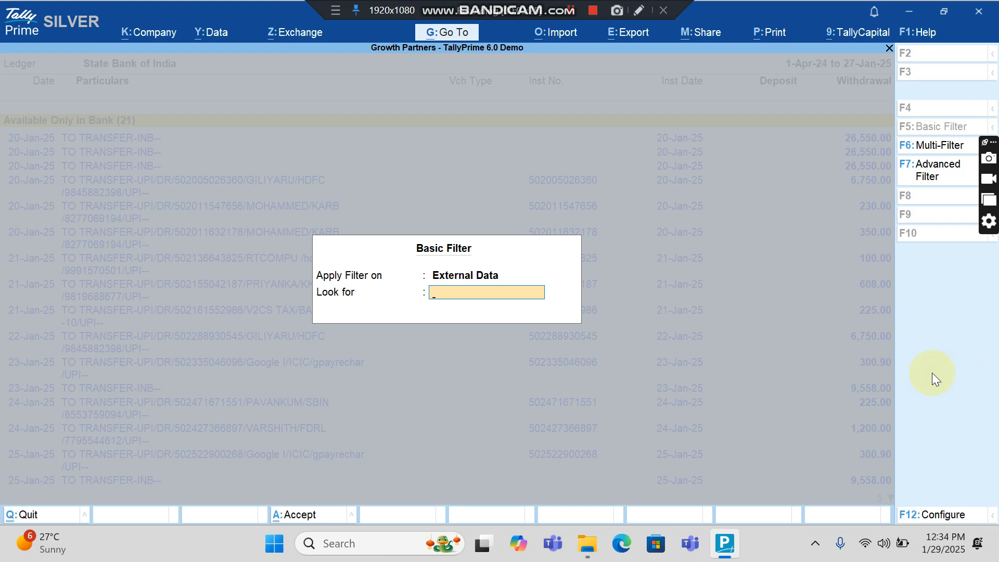
text(97)
key(Return)
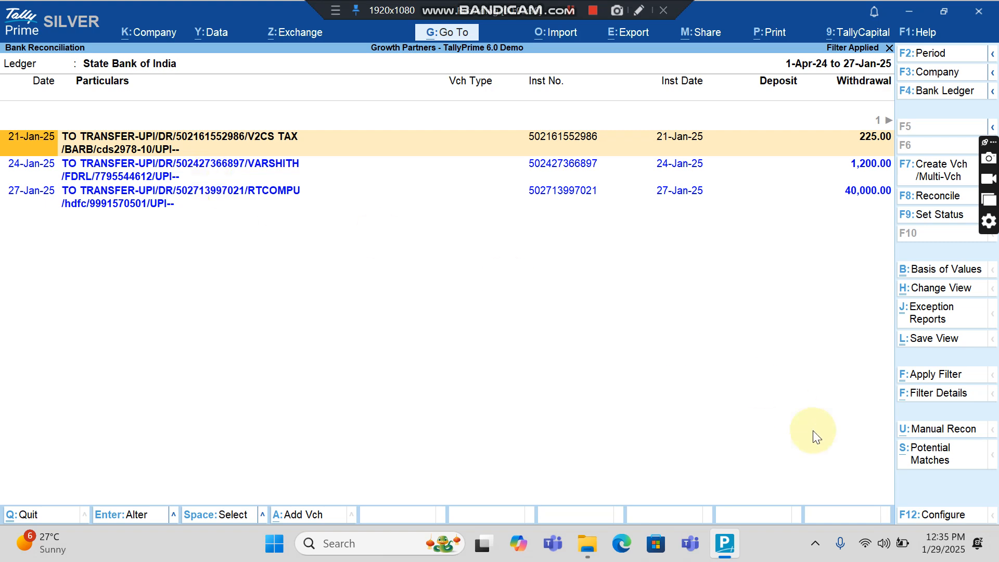
key(Escape)
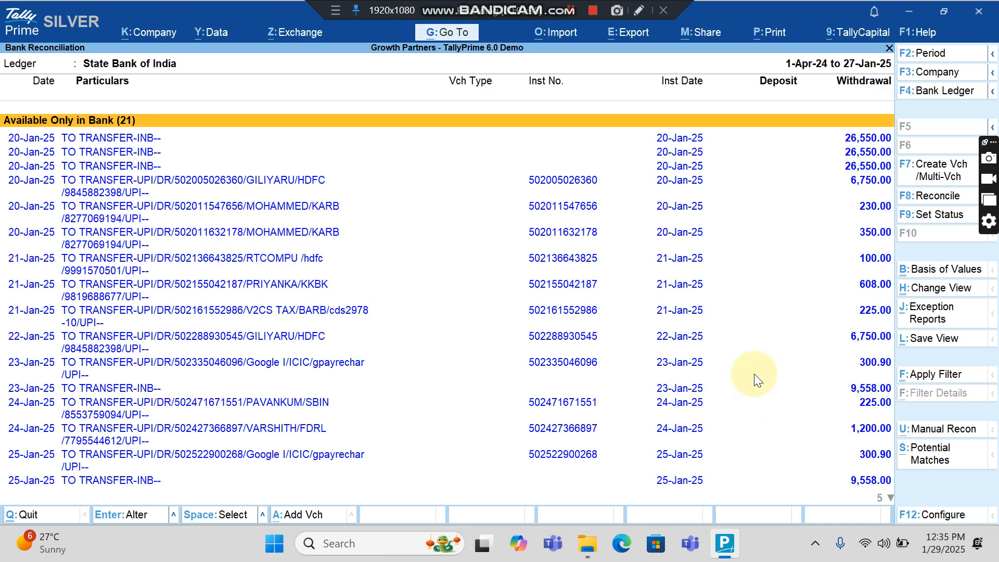
Step: Leave the bank reconciliation reports and return to the Gateway of Tally, declining to quit the program
key(Escape)
key(Escape)
key(Escape)
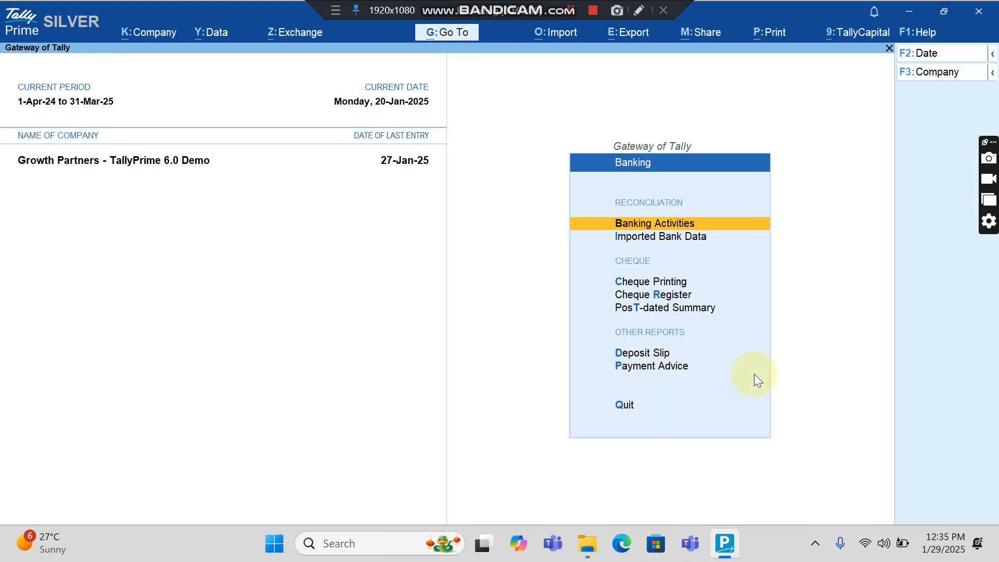
key(Escape)
key(Escape)
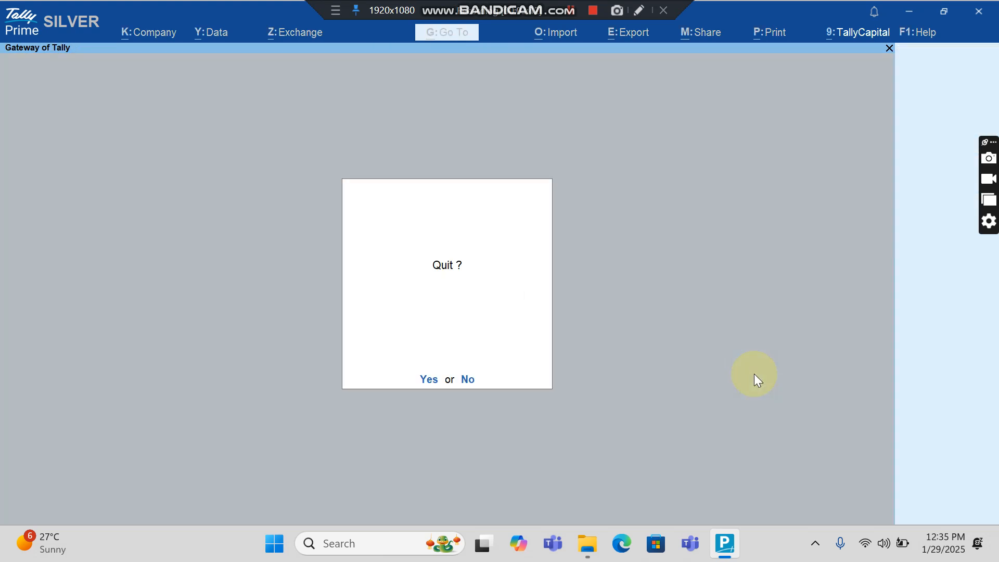
key(n)
Step: Open the bank reconciliation summary of State Bank of India through Banking Activities
key(Down)
key(Down)
key(Down)
key(Down)
key(Down)
key(Return)
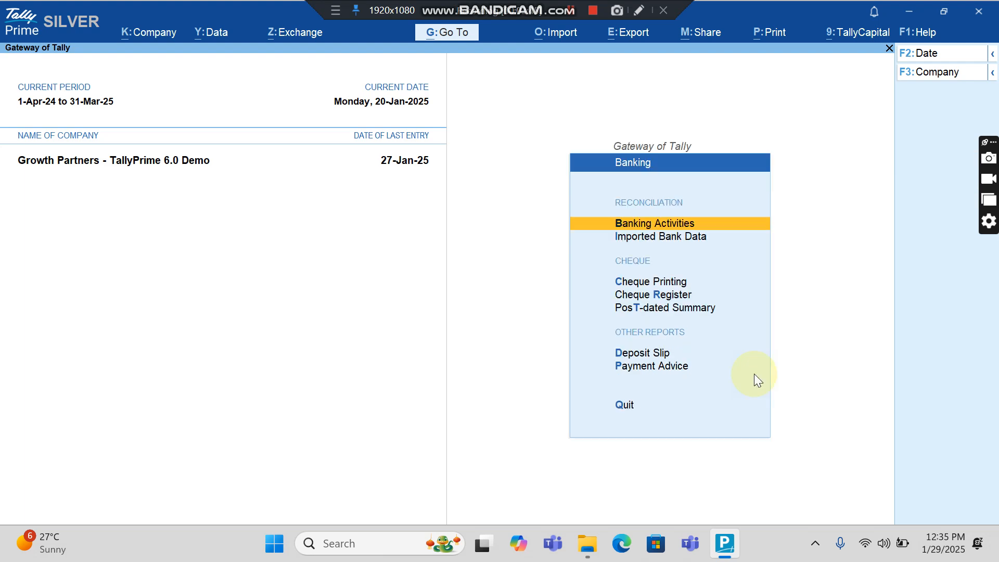
key(Return)
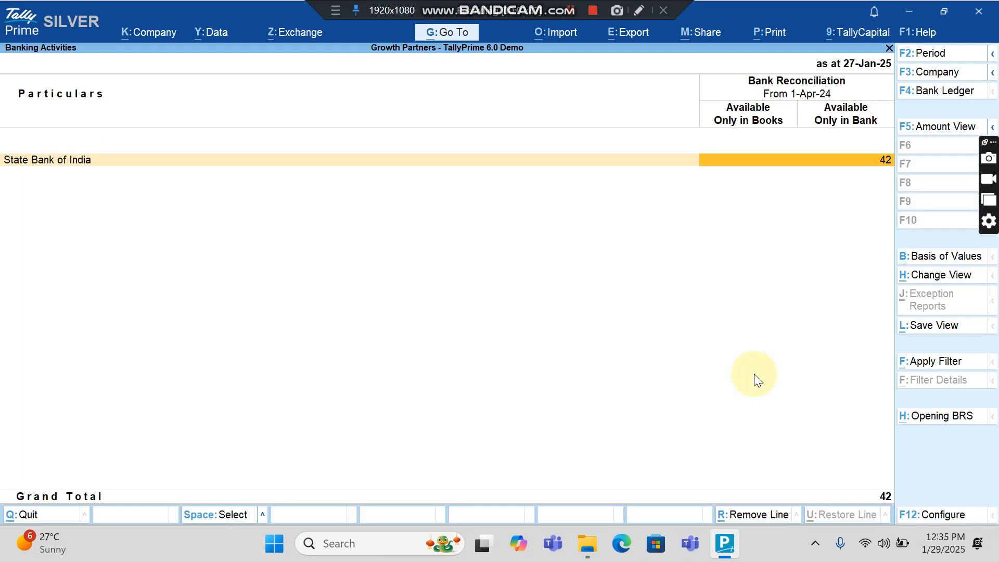
key(Return)
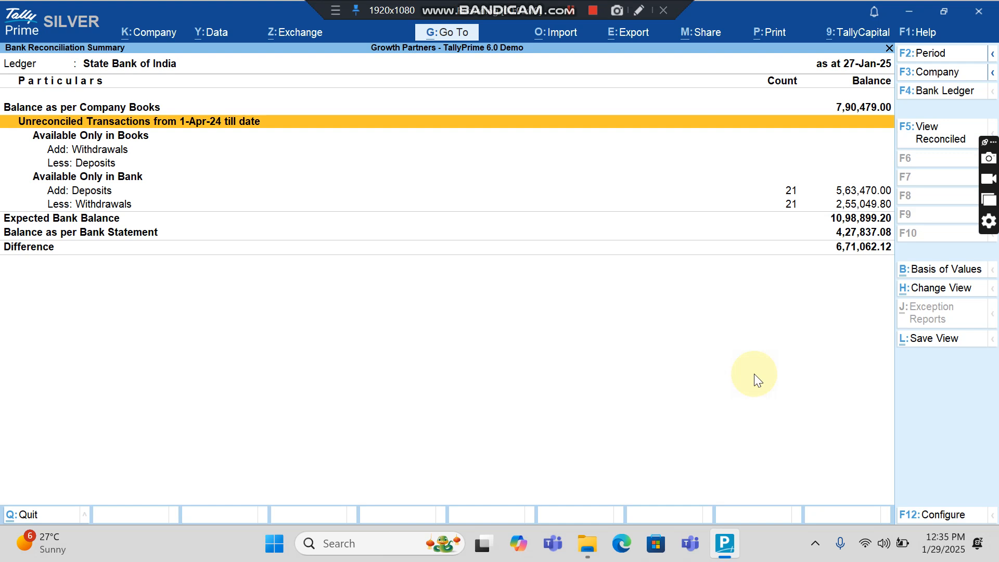
Step: Examine the bank-only deposits and withdrawals in the summary, then return to the Gateway of Tally without quitting
key(Down)
key(Down)
key(Down)
key(Down)
key(Down)
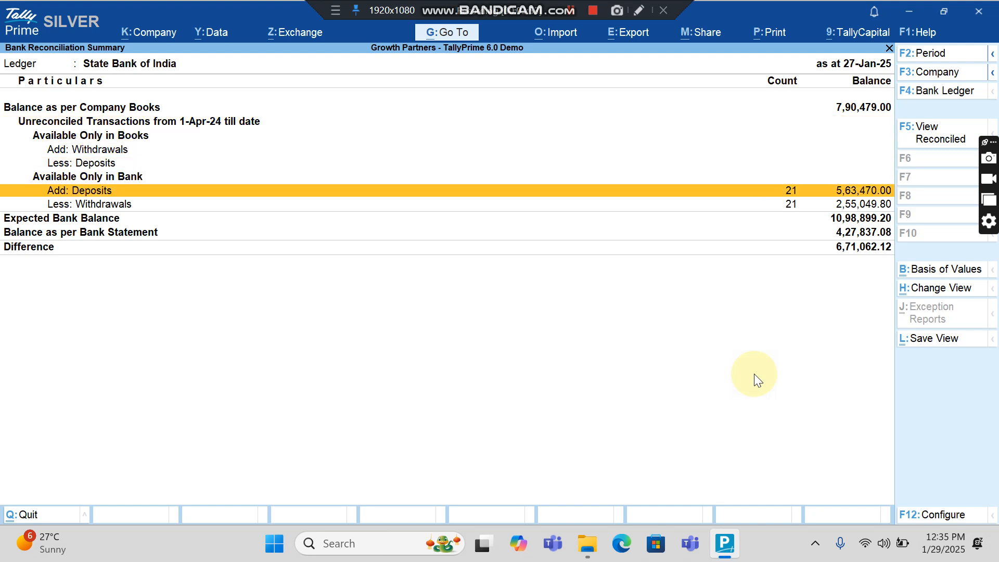
key(Down)
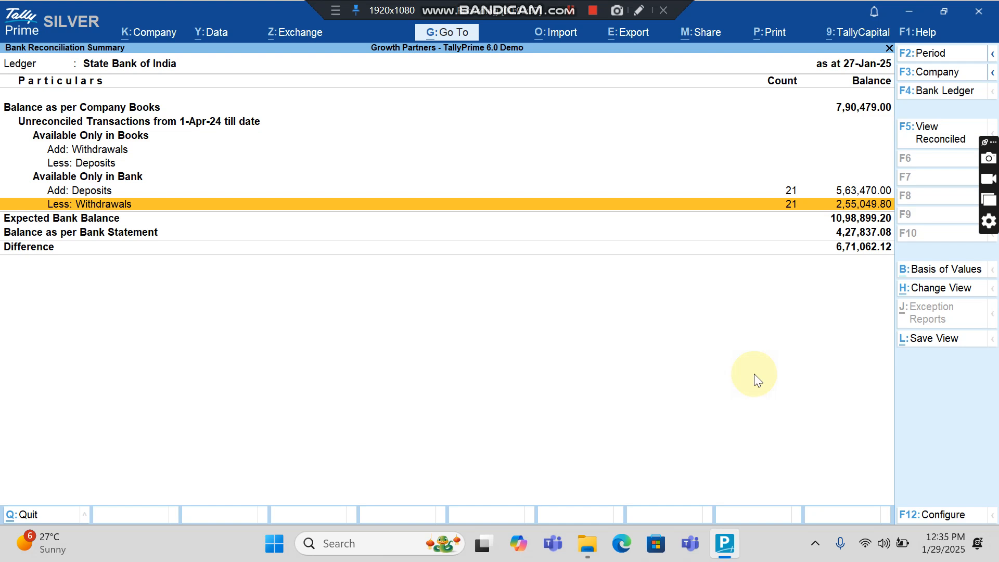
key(Escape)
key(Escape)
key(Escape)
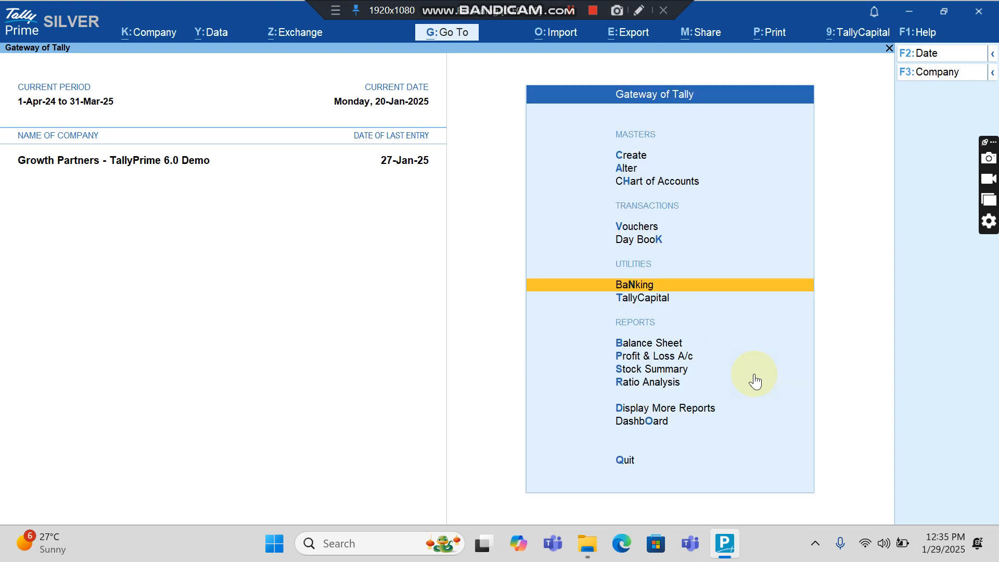
key(Escape)
key(n)
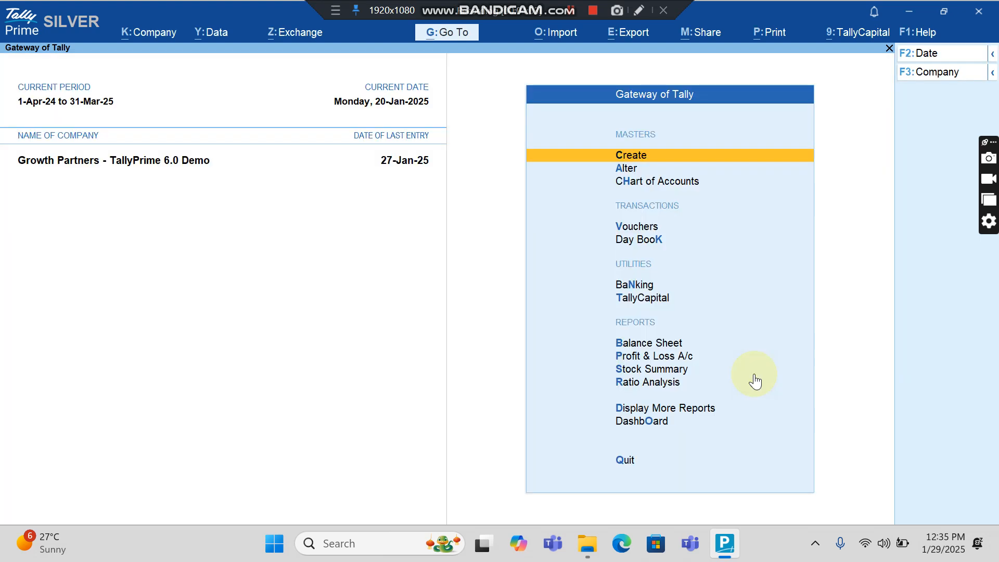
Step: Open the Reset Bank Statement Data utility among the company data troubleshooting options
click(929, 40)
key(Down)
key(Down)
key(Down)
key(Down)
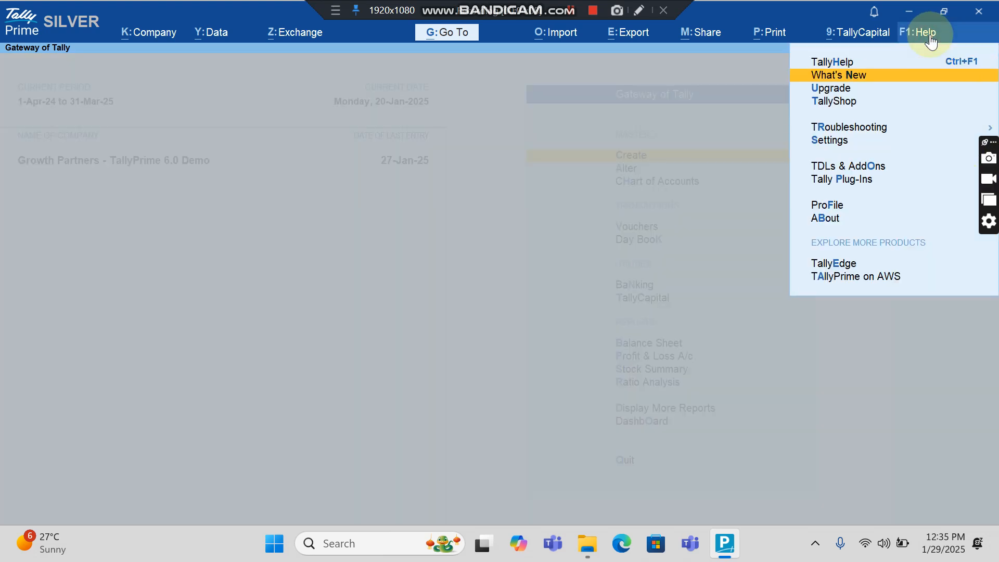
key(Return)
key(Down)
key(Down)
key(Down)
key(Down)
key(Down)
key(Down)
key(Down)
key(Down)
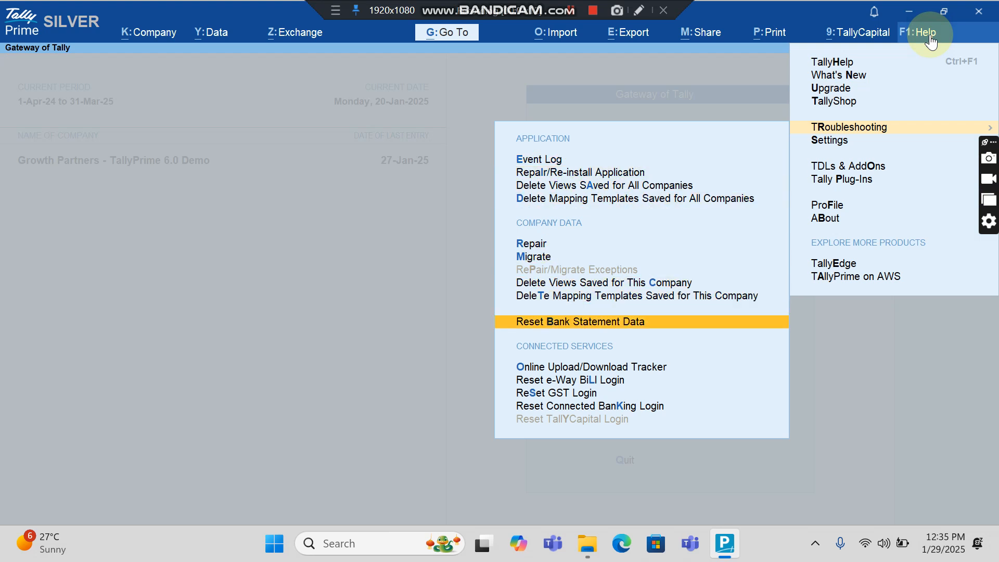
key(Return)
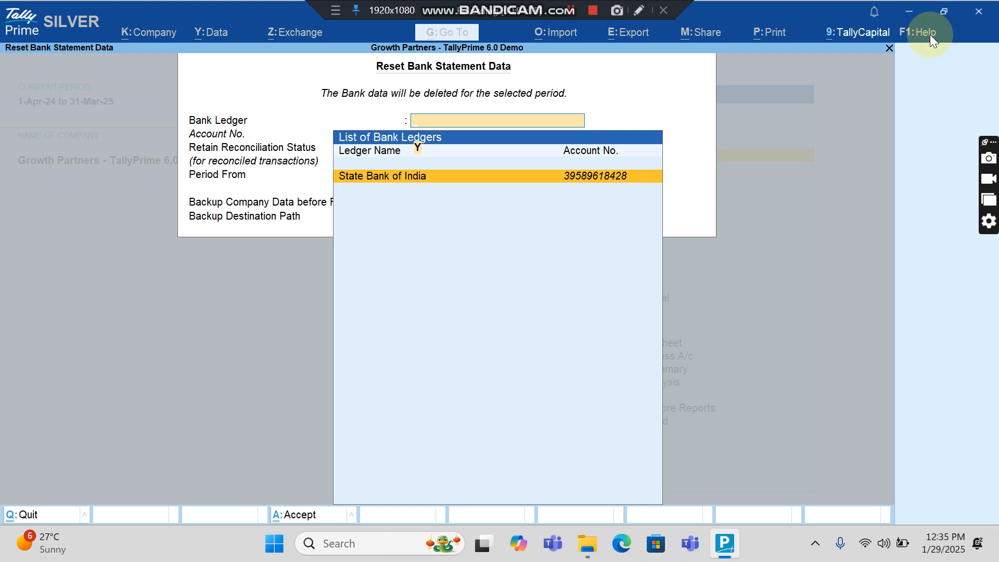
Step: Set the reset to State Bank of India for 15-Jan-25 to 27-Jan-25, retaining the reconciliation status and backing up company data first
key(Return)
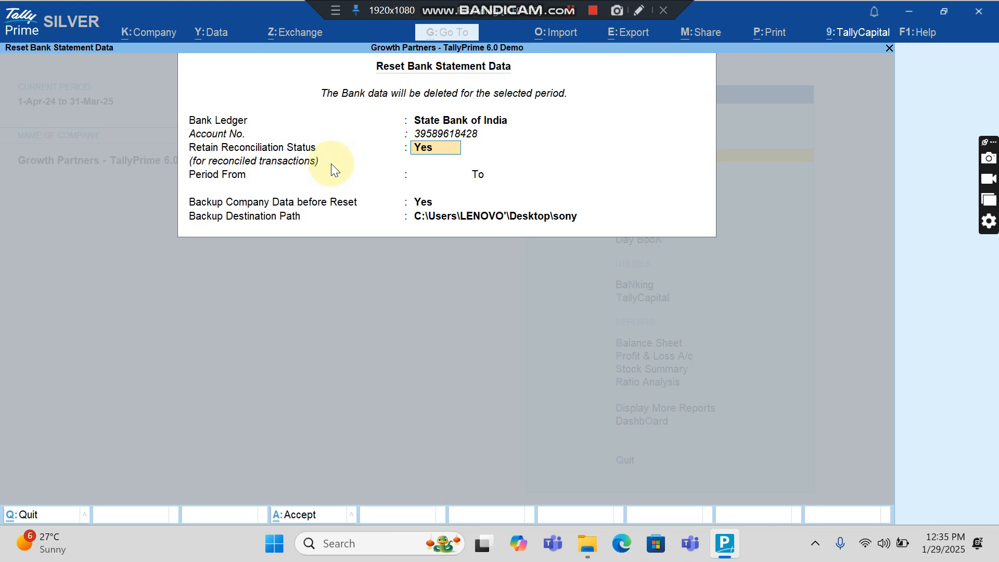
key(Return)
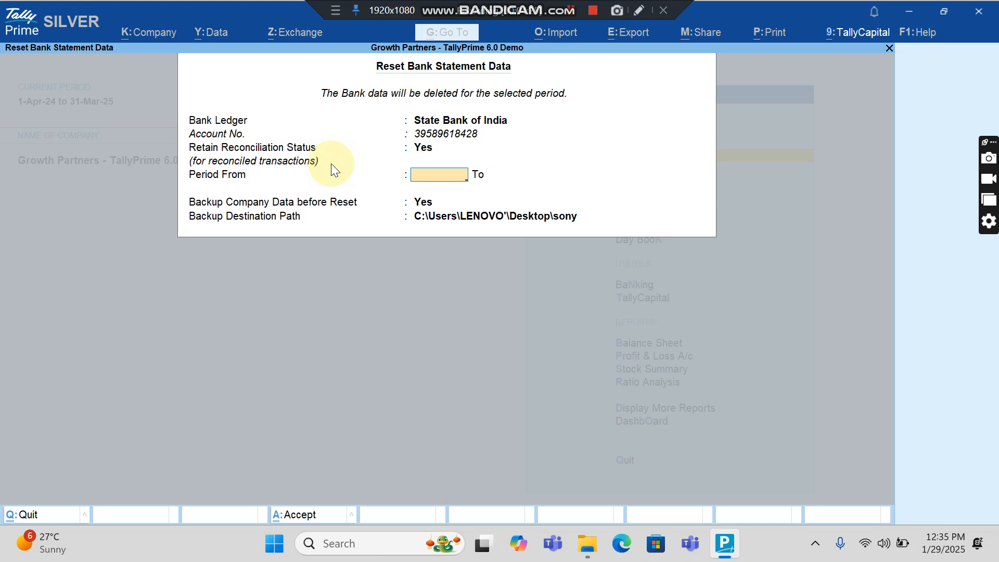
text(15jan)
key(Return)
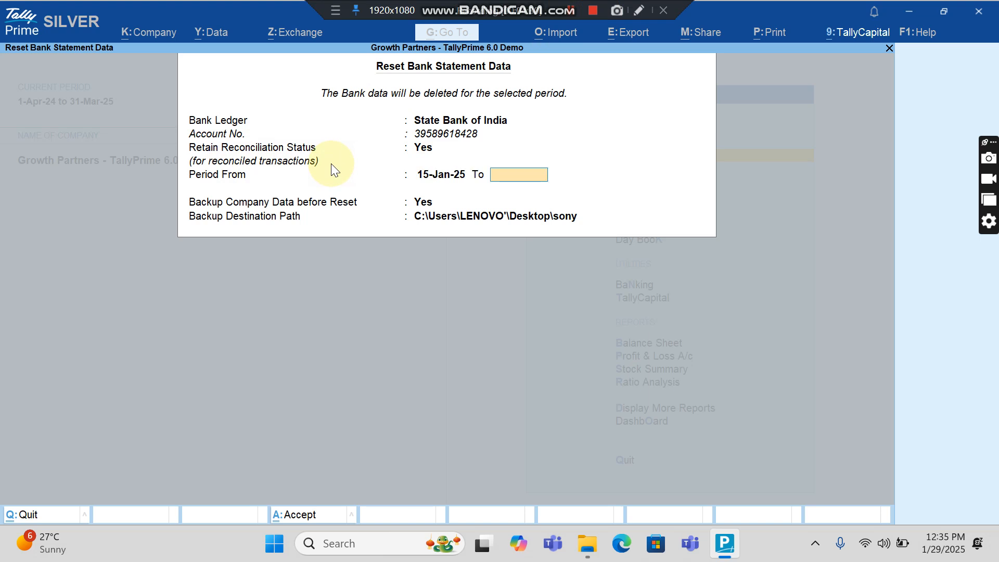
text(27jan)
key(Return)
key(Return)
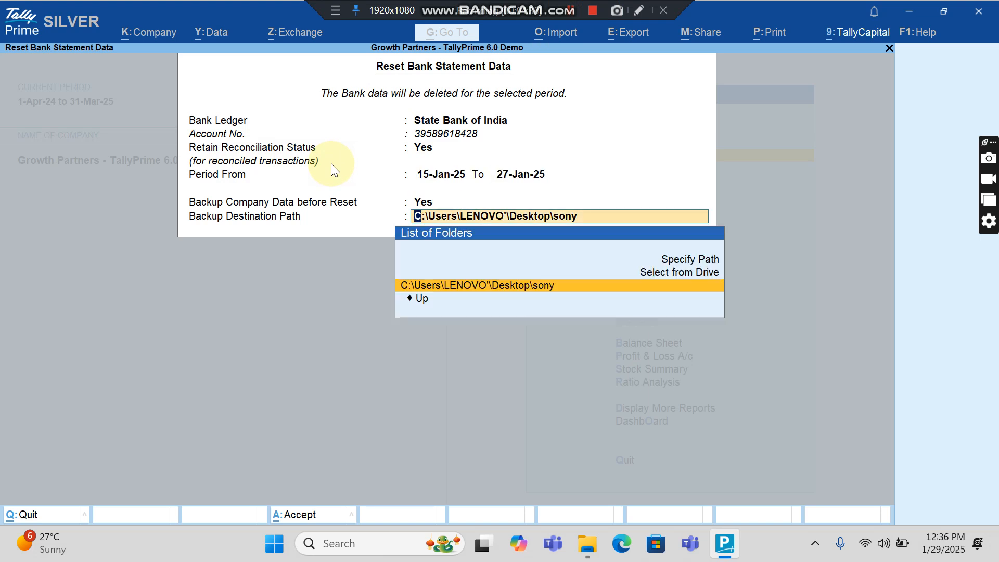
Step: Accept the Desktop\sony backup folder and run the bank statement data reset, overwriting the existing backup file
key(Return)
key(Return)
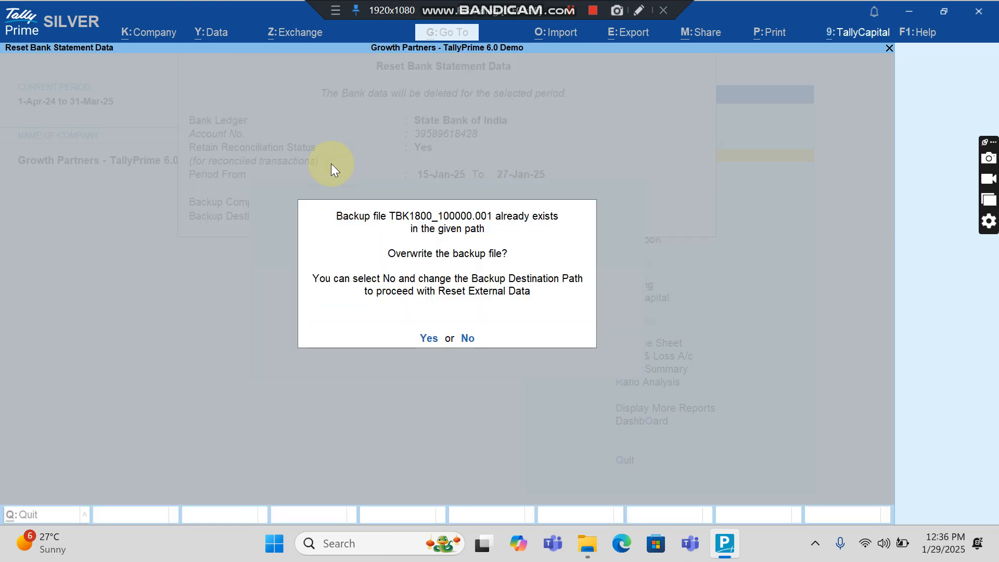
key(Return)
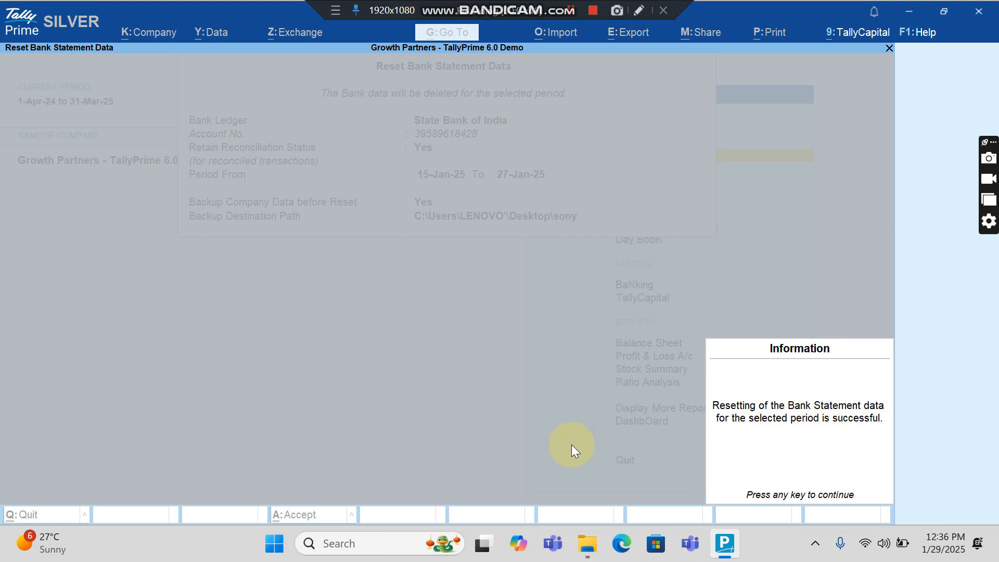
key(Return)
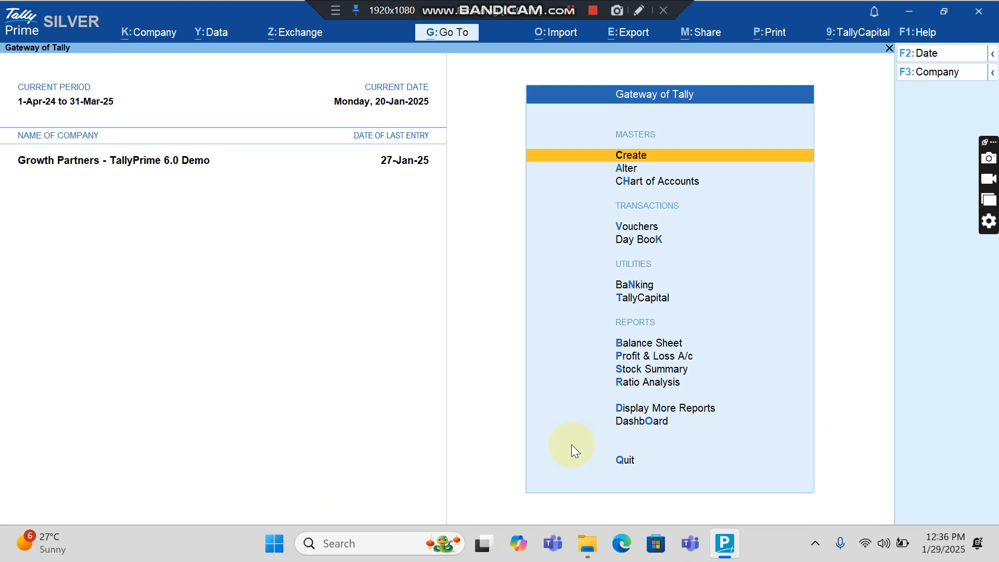